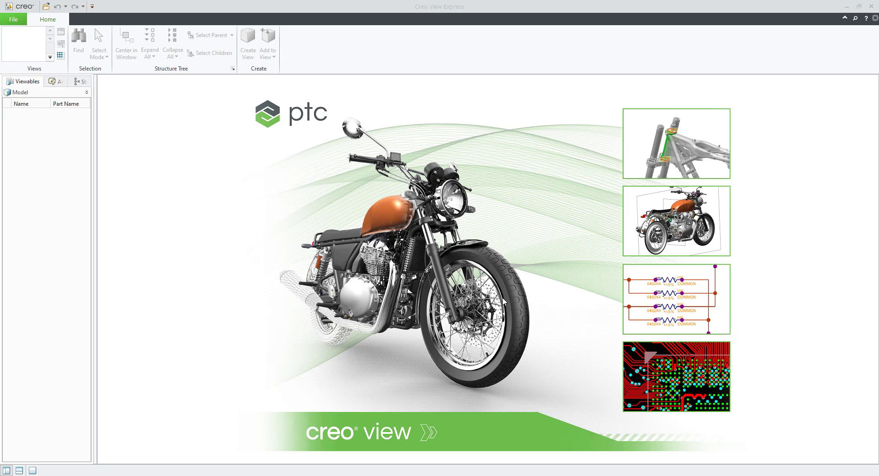
Load the engine_blower assembly from the creo_view-tutorial folder into the viewer and minimize the folder window.
left_click(14, 21)
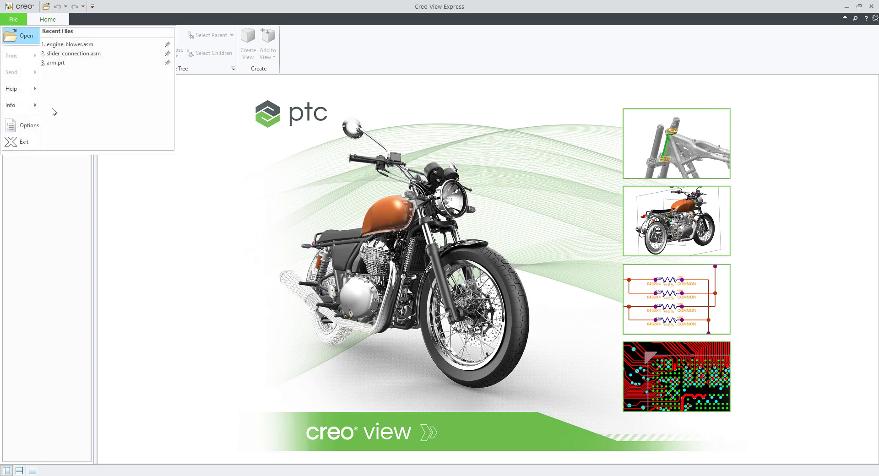
left_click(216, 227)
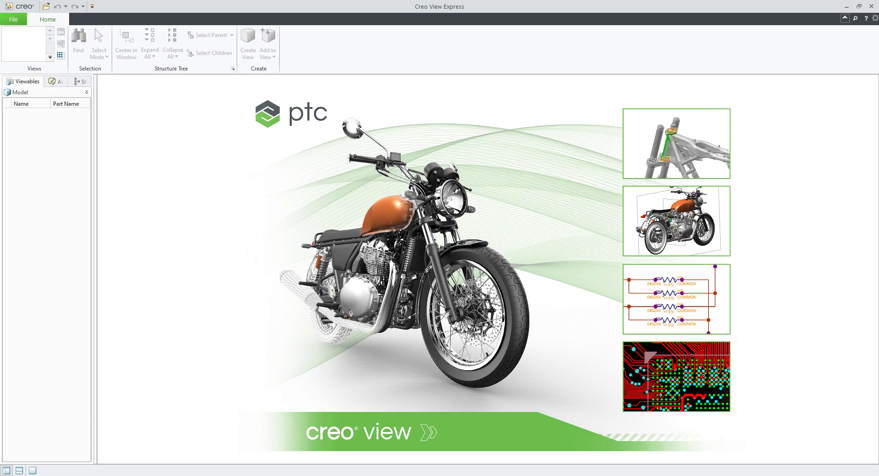
key("alt+Tab")
left_click_drag(435, 269, 225, 226)
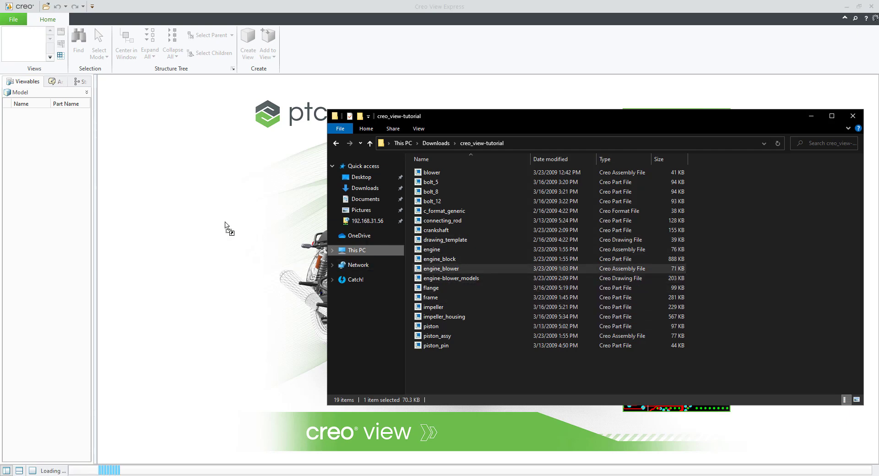
left_click(811, 116)
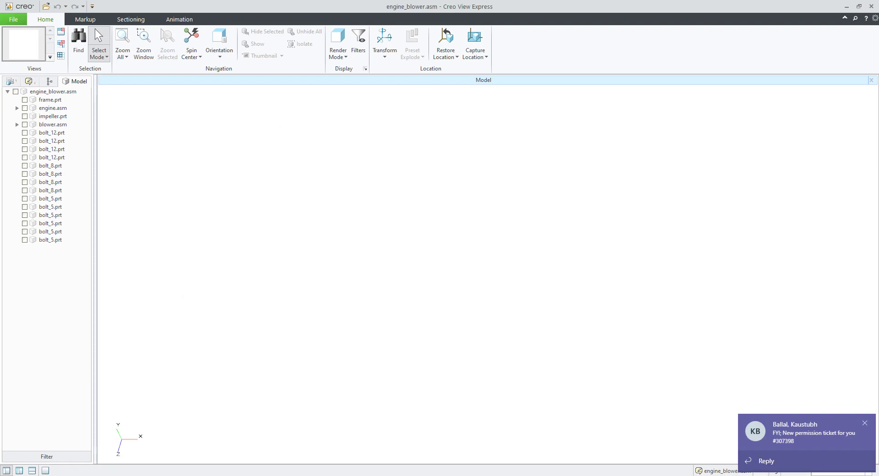
Quit the chat application running in the background.
left_click(770, 475)
right_click(771, 467)
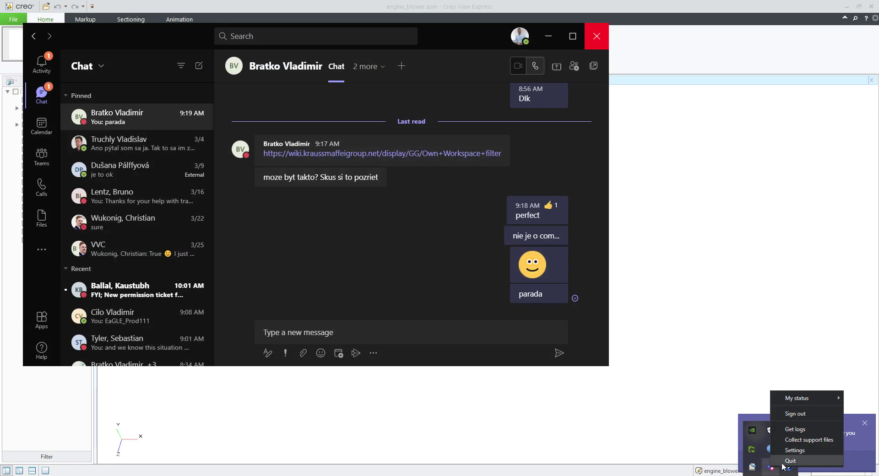
left_click(788, 462)
left_click(688, 396)
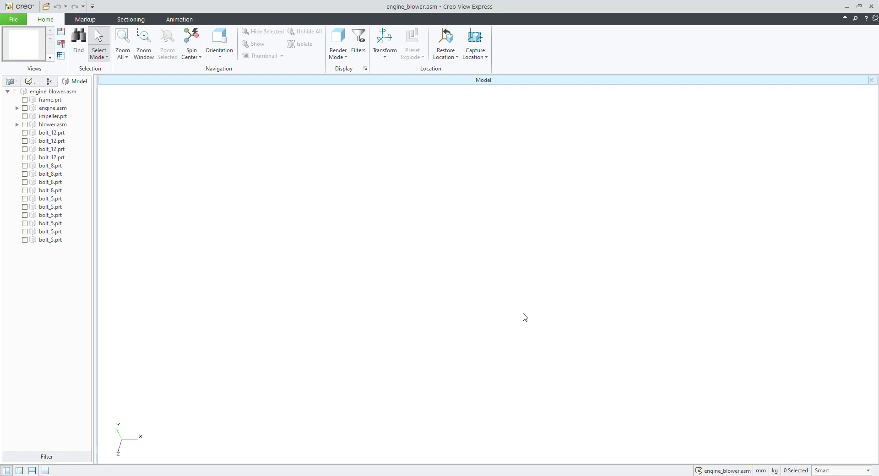
Review the active-view and global viewing options, and close them without changes.
right_click(338, 222)
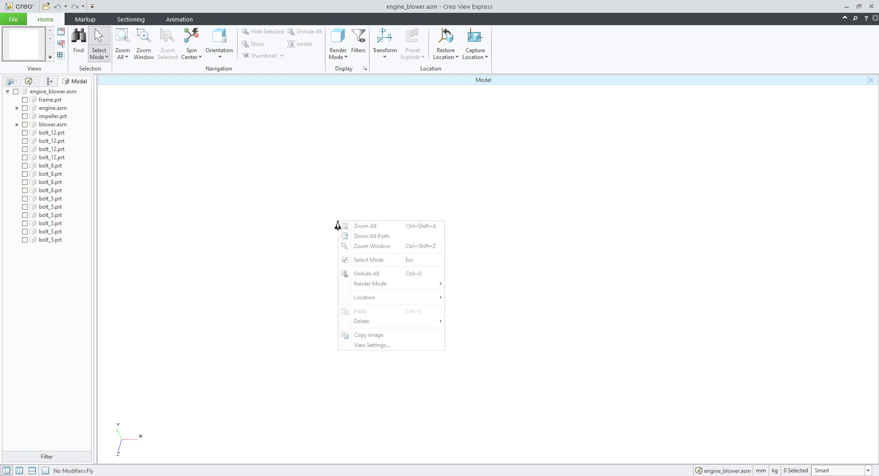
left_click(371, 346)
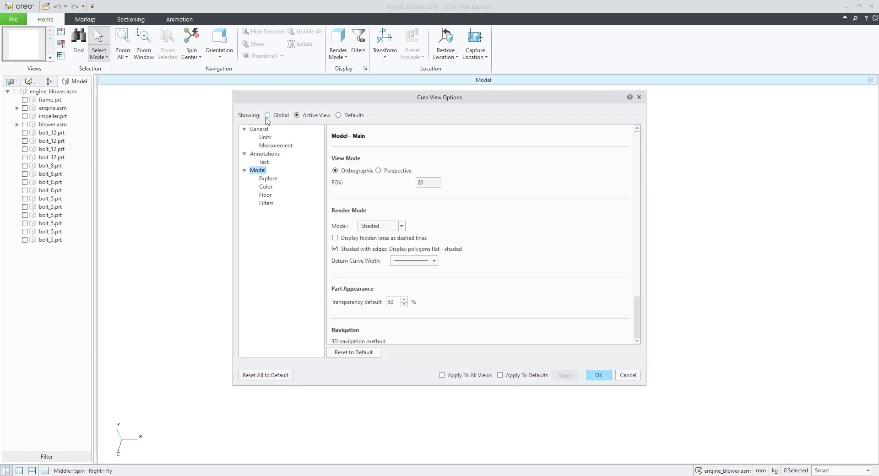
left_click(267, 116)
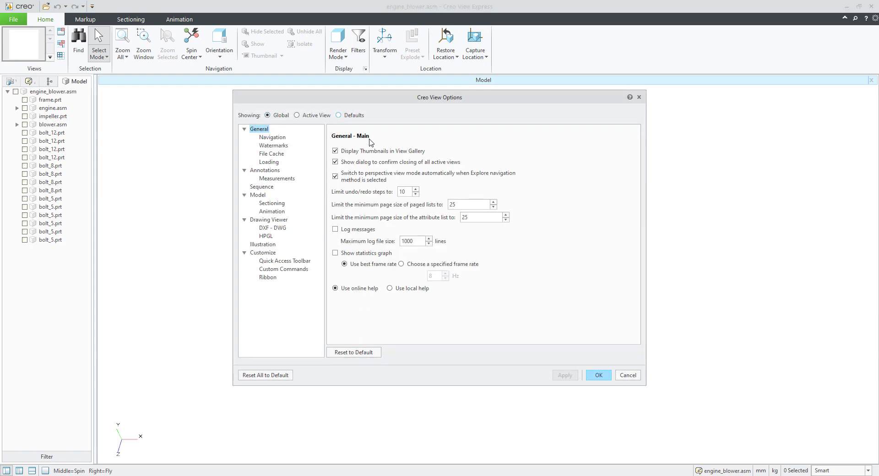
left_click(639, 97)
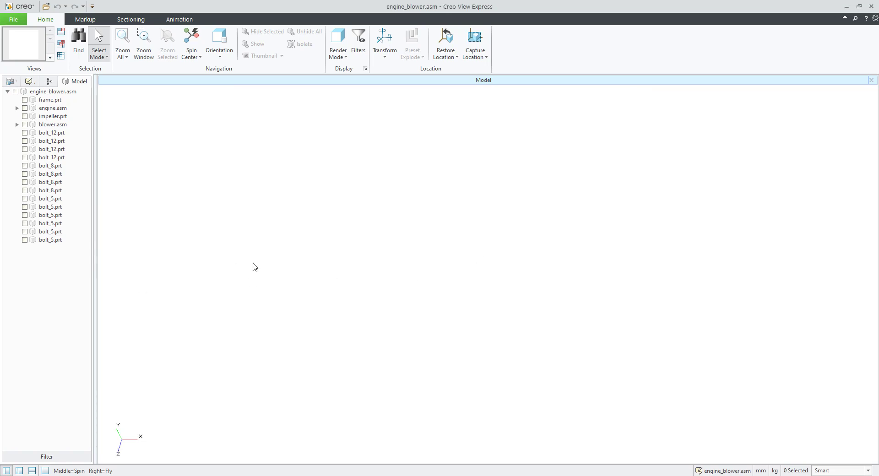
Show all components of engine_blower.asm in the model view and look them over from several angles.
left_click(15, 92)
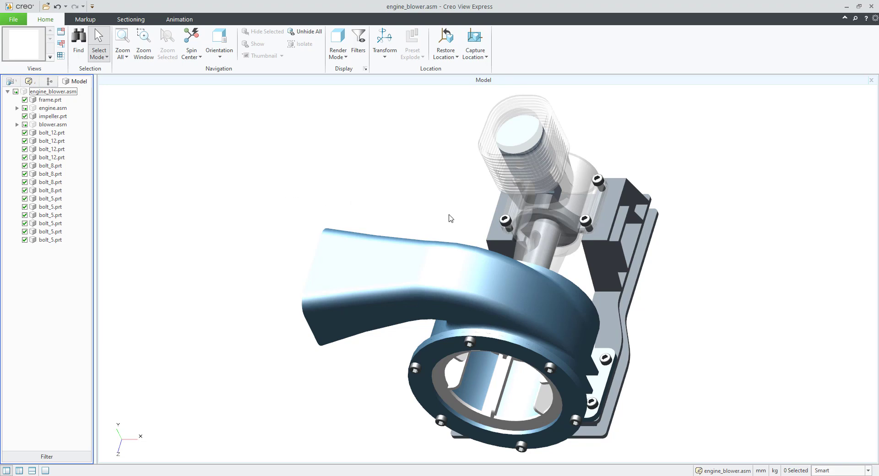
scroll(451, 218, "down", 3)
middle_click_drag(452, 218, 473, 204)
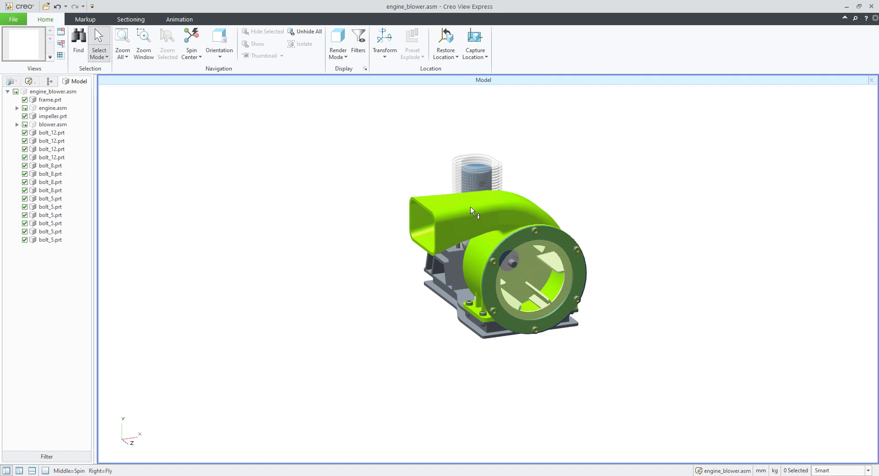
middle_click_drag(530, 262, 387, 259, "shift")
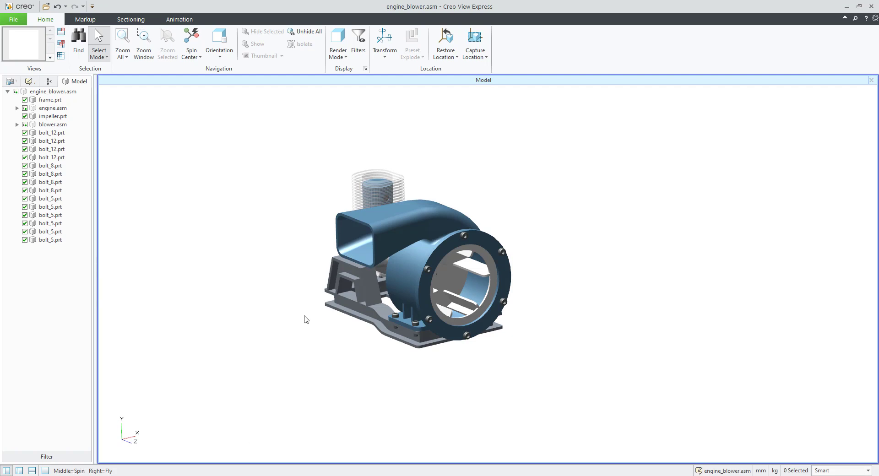
scroll(299, 286, "up", 1)
scroll(299, 287, "up", 2)
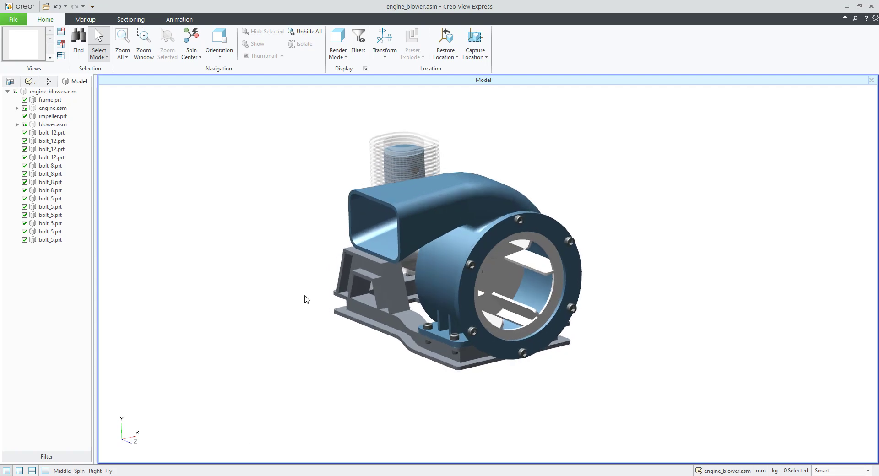
middle_click_drag(306, 297, 332, 308)
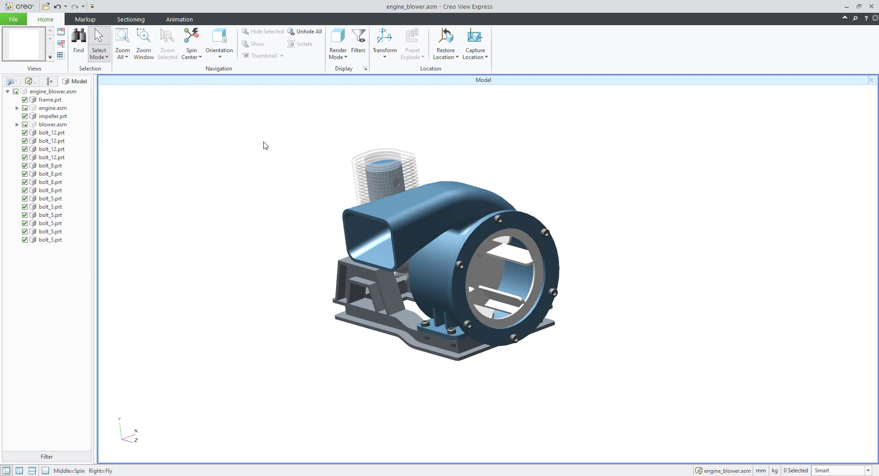
middle_click_drag(334, 236, 599, 233)
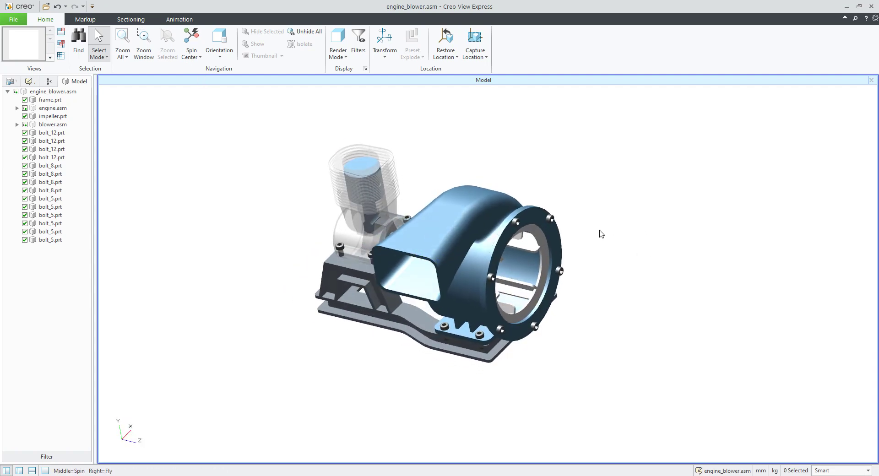
Turn on Automatic Spin Center and try rotating and zooming around the blower housing, its bolts and the frame.
left_click(200, 56)
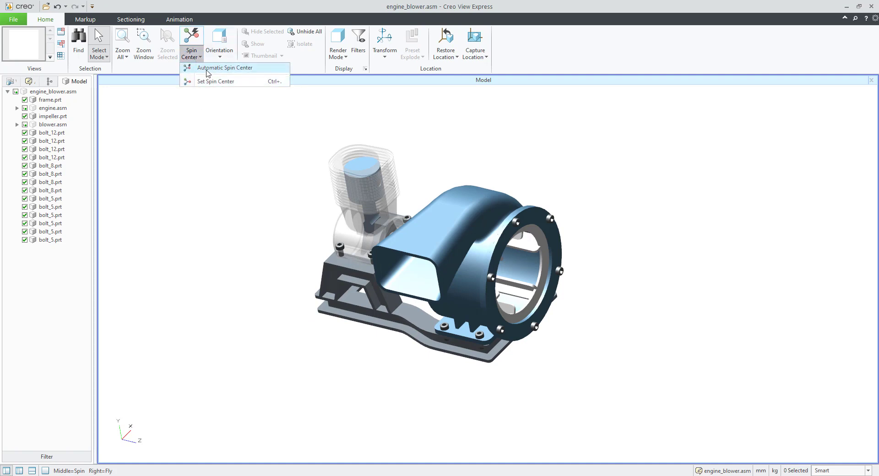
left_click(207, 70)
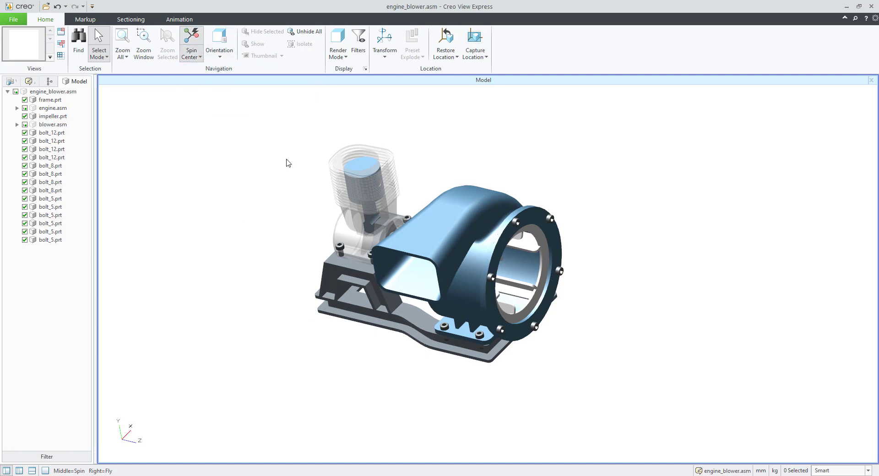
middle_click_drag(543, 227, 453, 289)
middle_click_drag(357, 172, 387, 362)
mouse_move(466, 336)
middle_mouse_down()
mouse_move(514, 327)
mouse_move(481, 320)
mouse_move(457, 329)
mouse_move(464, 333)
middle_mouse_up()
scroll(498, 340, "down", 10)
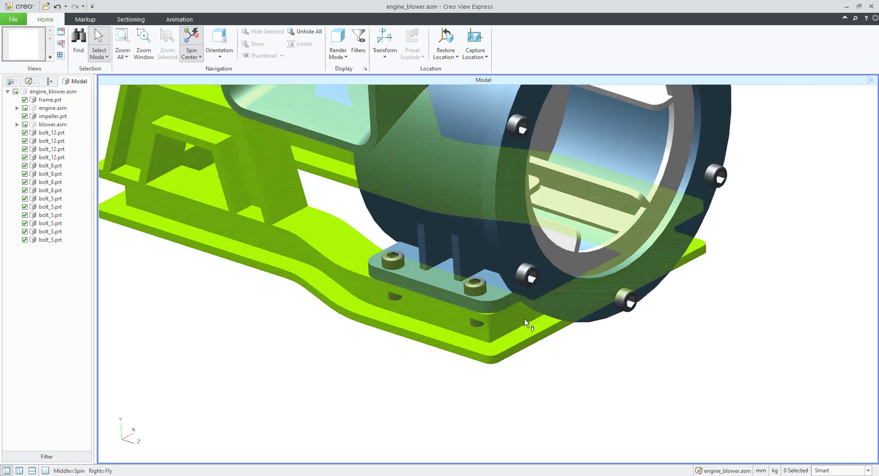
middle_click_drag(526, 323, 617, 303)
scroll(616, 303, "down", 5)
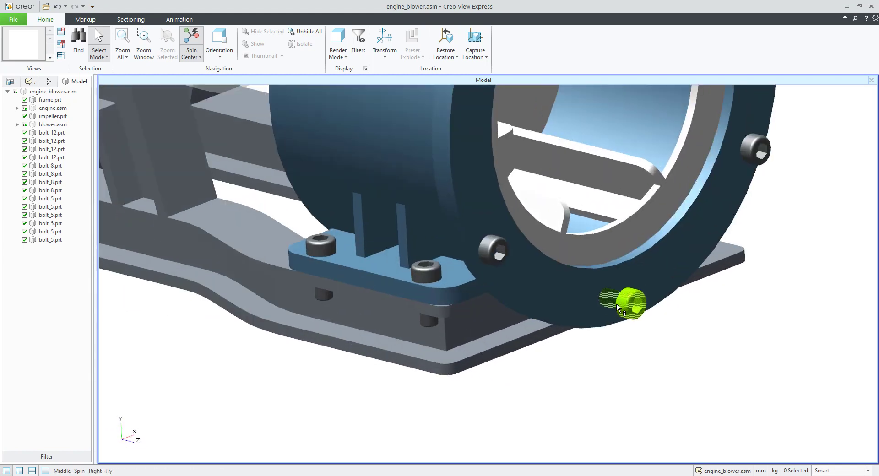
scroll(616, 303, "up", 3)
scroll(603, 311, "up", 6)
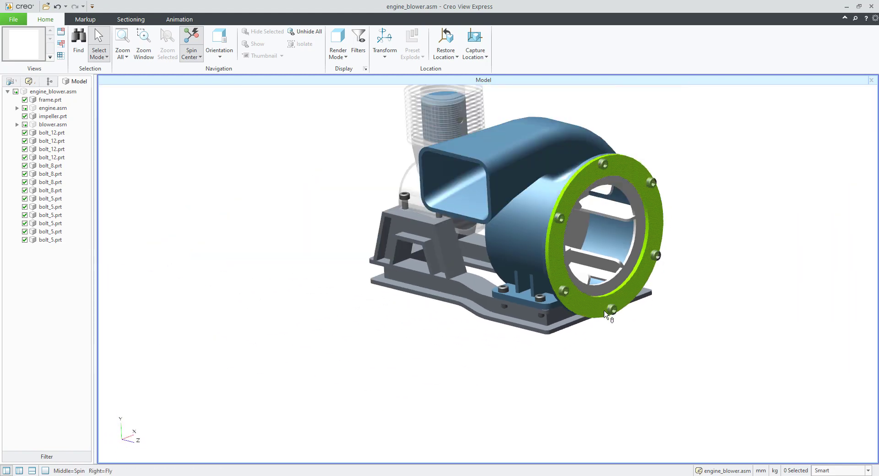
scroll(604, 313, "up", 2)
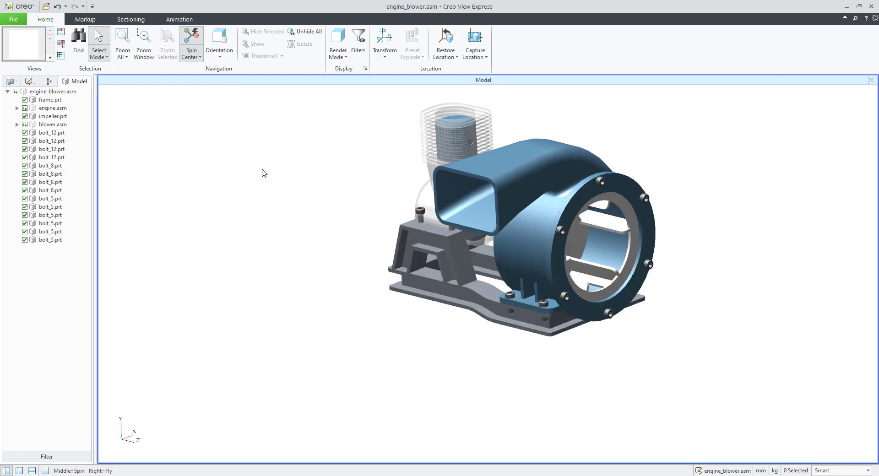
Try the preset orientations on the assembly, including Front and ISO 2, and end on an isometric view.
left_click(220, 57)
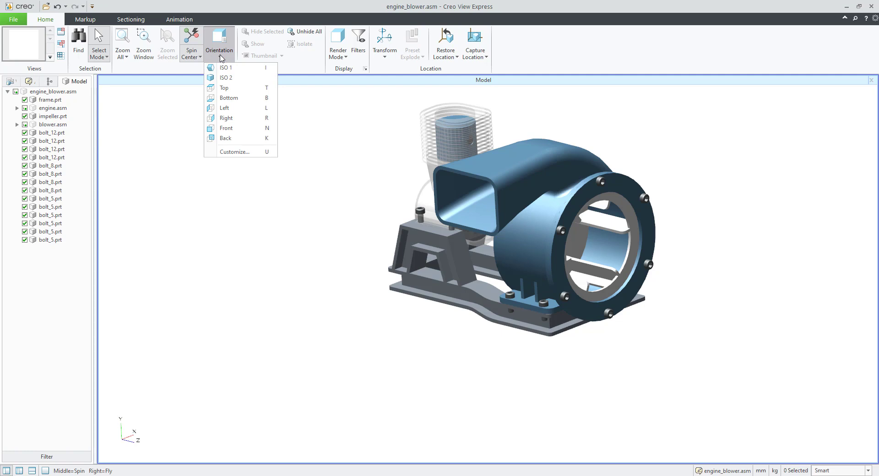
left_click(239, 138)
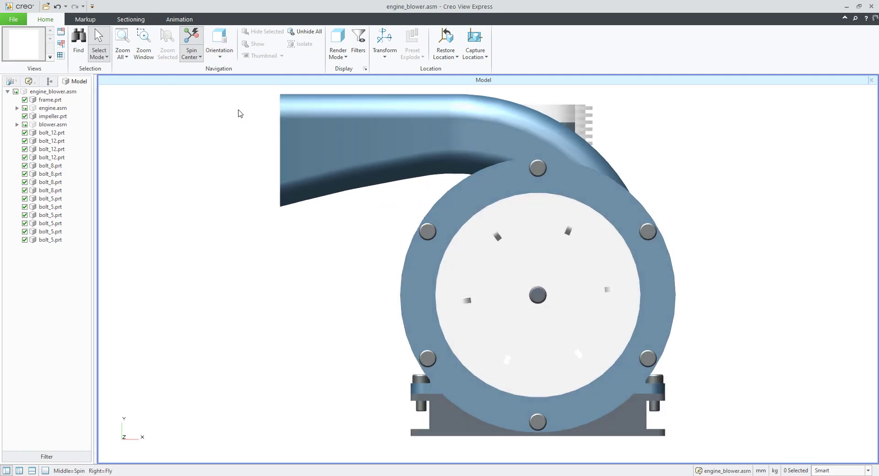
left_click(224, 60)
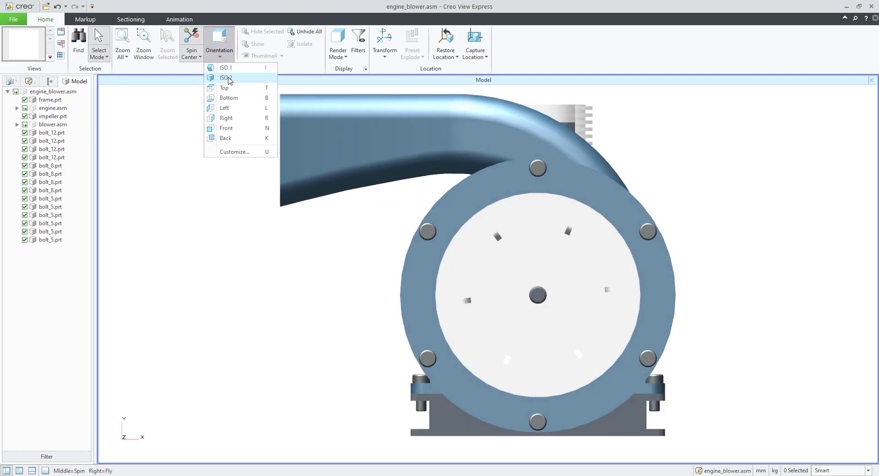
left_click(226, 77)
left_click(218, 59)
left_click(228, 97)
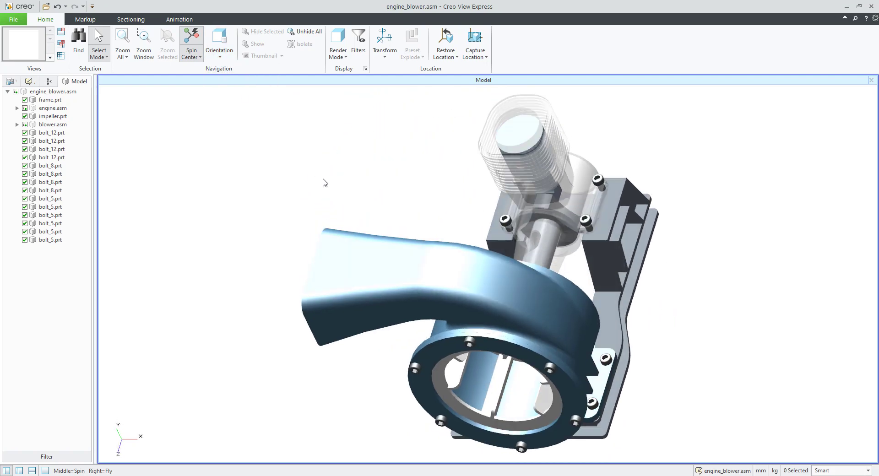
scroll(401, 192, "down", 5)
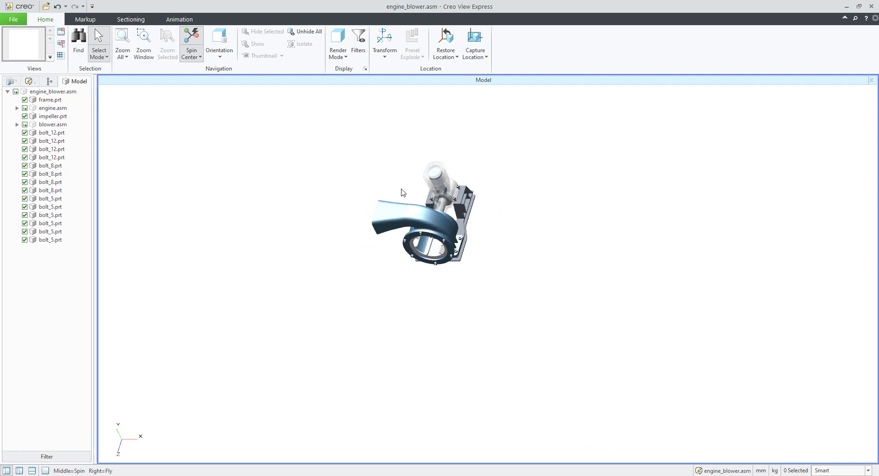
mouse_move(403, 192)
middle_mouse_down()
mouse_move(413, 166)
mouse_move(390, 191)
middle_mouse_up()
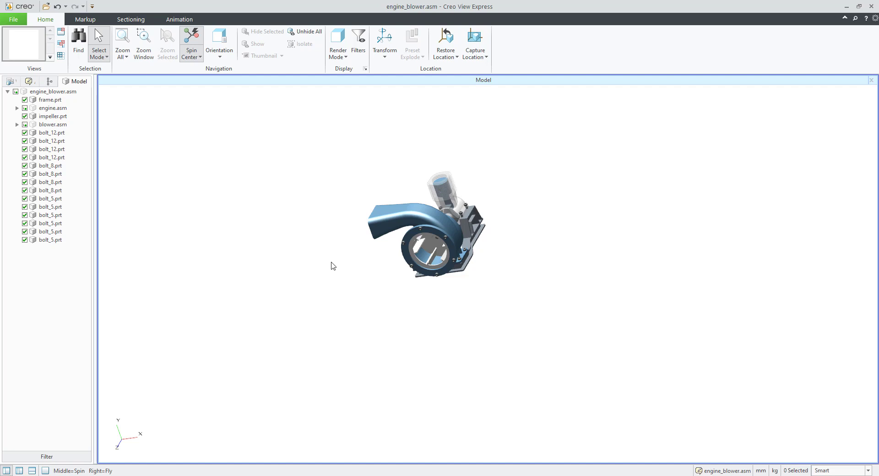
scroll(333, 266, "up", 5)
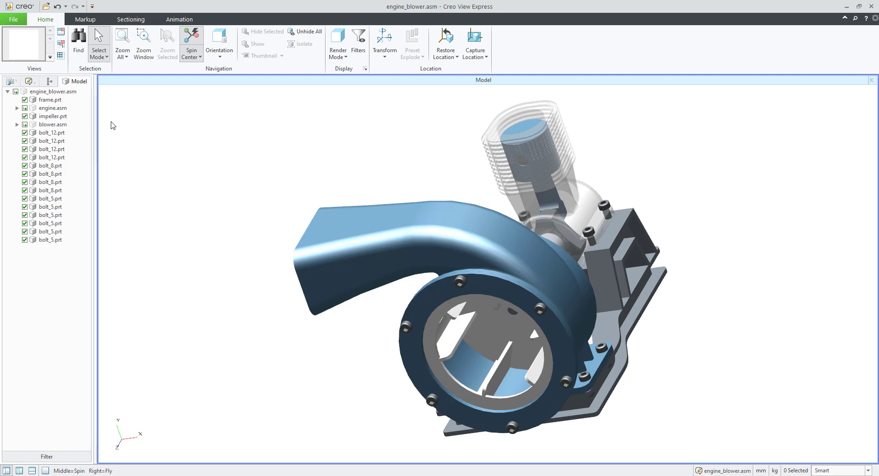
middle_click_drag(285, 252, 286, 212)
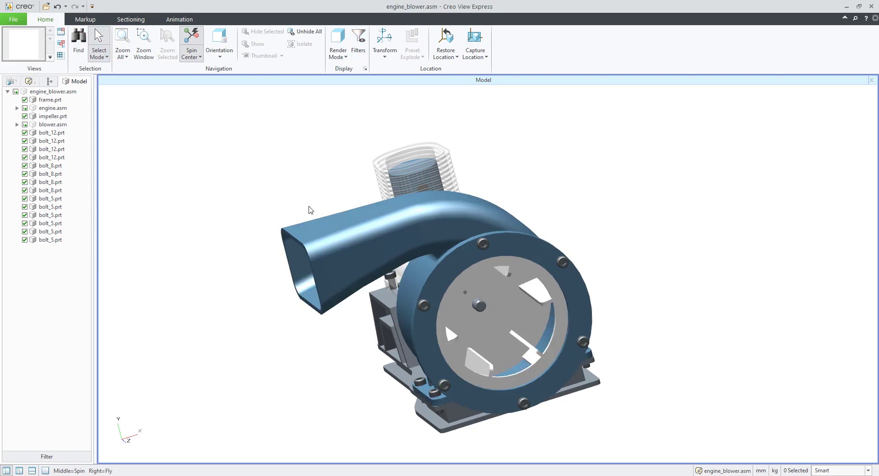
middle_click_drag(352, 214, 214, 186)
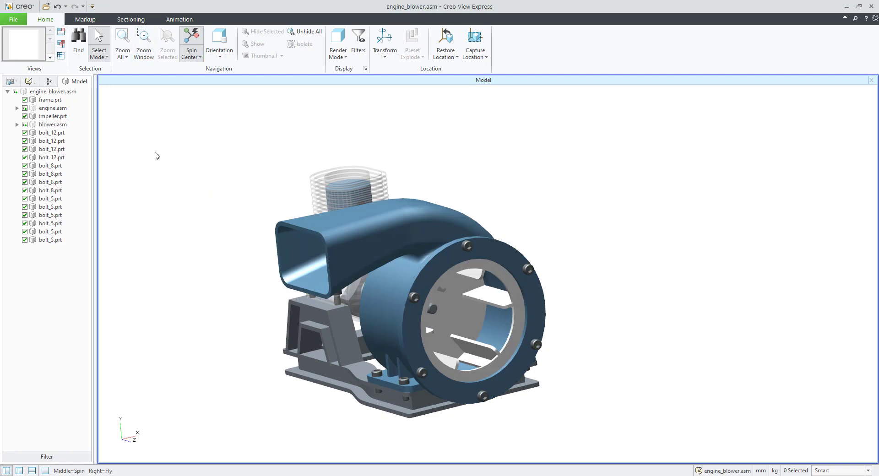
left_click(126, 58)
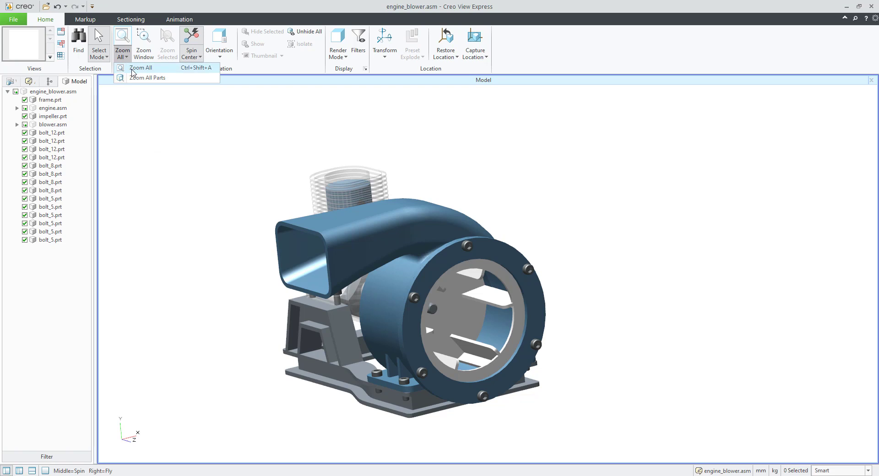
left_click(191, 164)
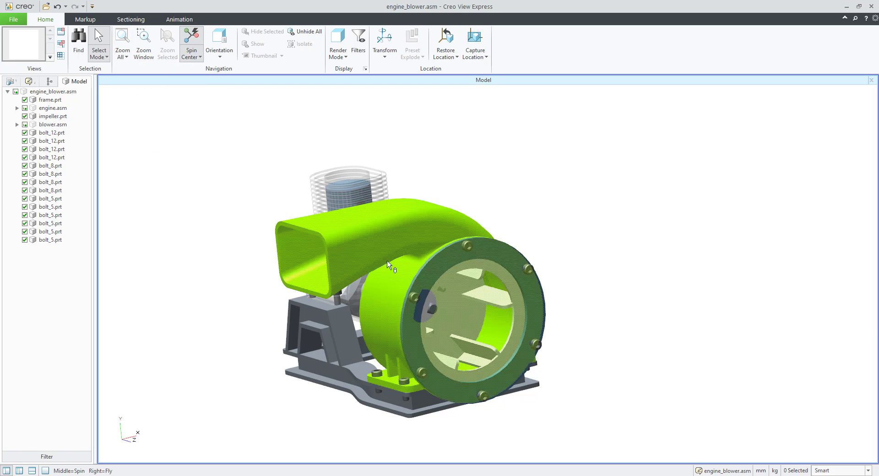
Select the bolt_5 part at the upper outer edge of the blower's front flange and zoom to the selection.
left_click(531, 271)
right_click(530, 275)
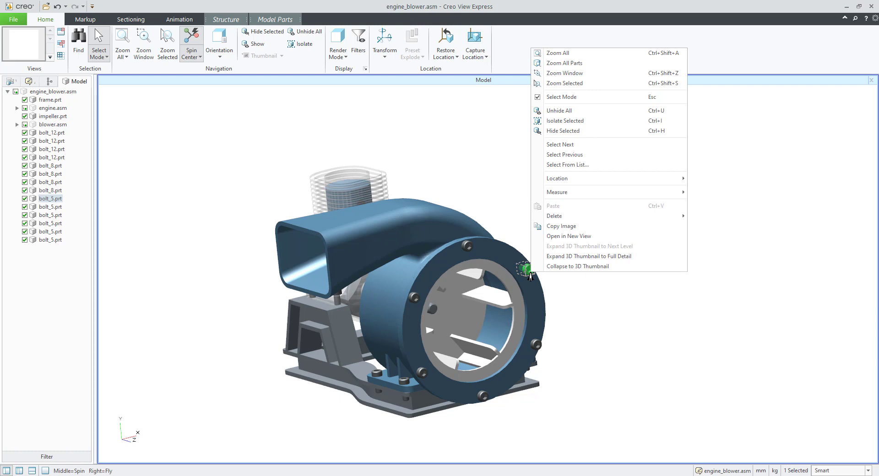
left_click(566, 83)
key("ctrl+shift+z")
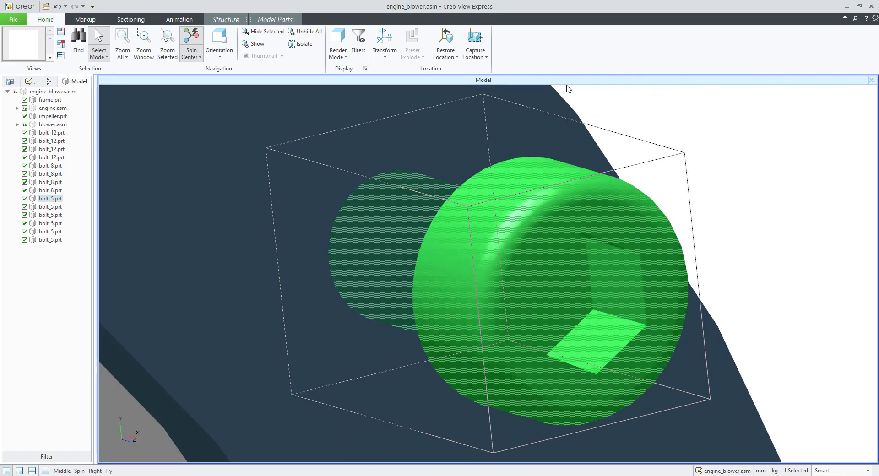
Clear the bolt selection, select engine_block.prt above the blower duct, zoom to the selection and deselect it.
left_click(773, 215)
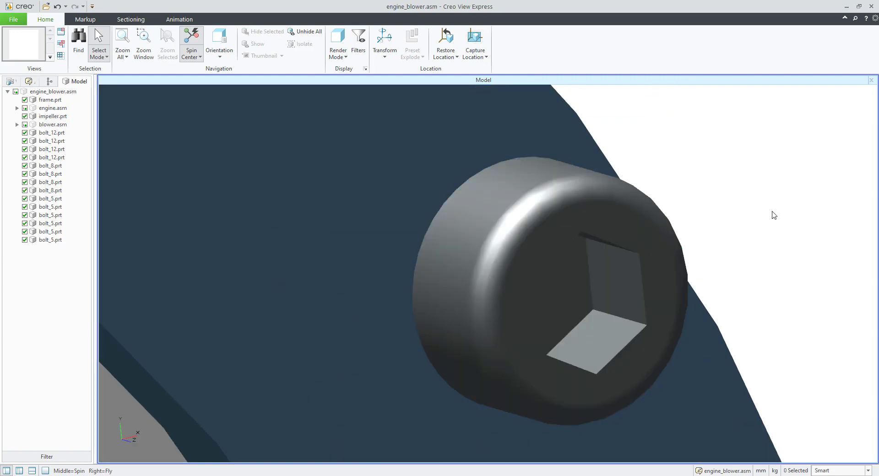
scroll(720, 233, "down", 8)
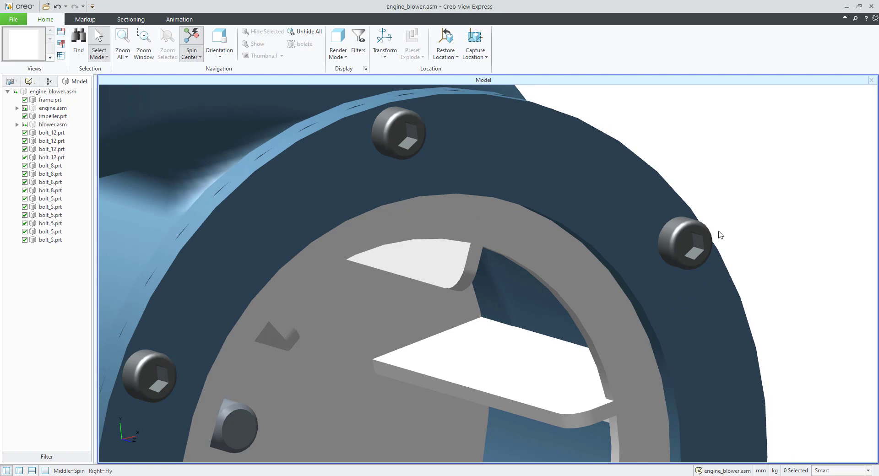
scroll(720, 234, "down", 10)
left_click(375, 103)
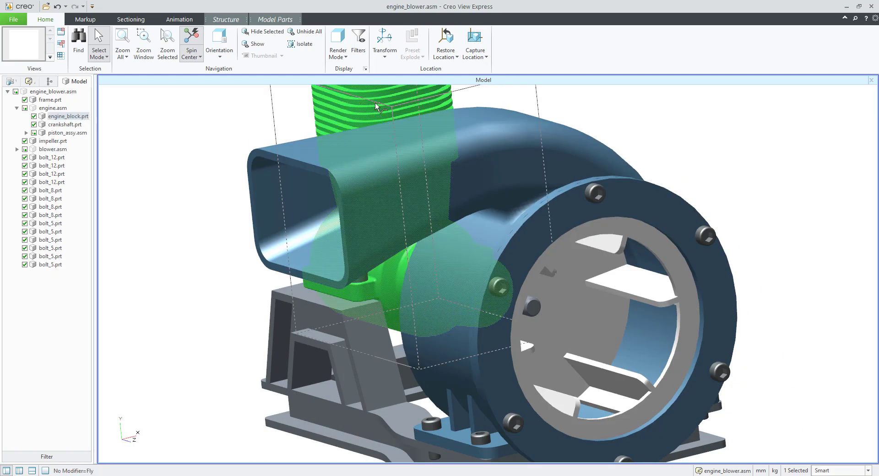
right_click(375, 103)
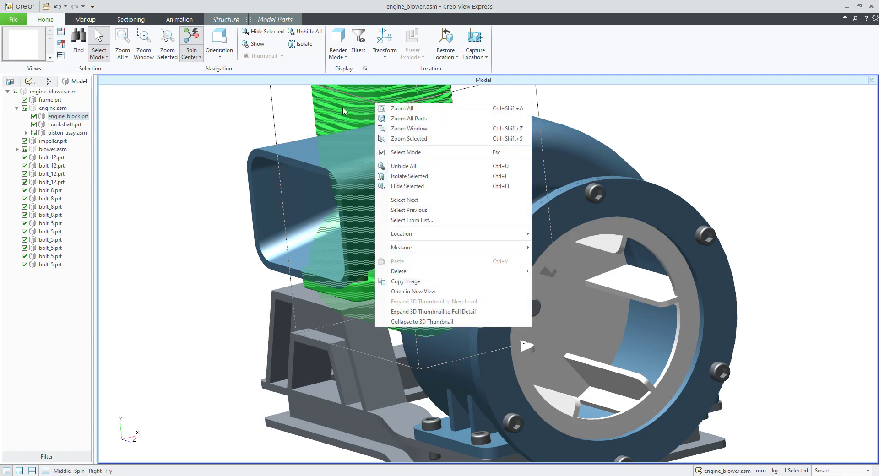
left_click(409, 139)
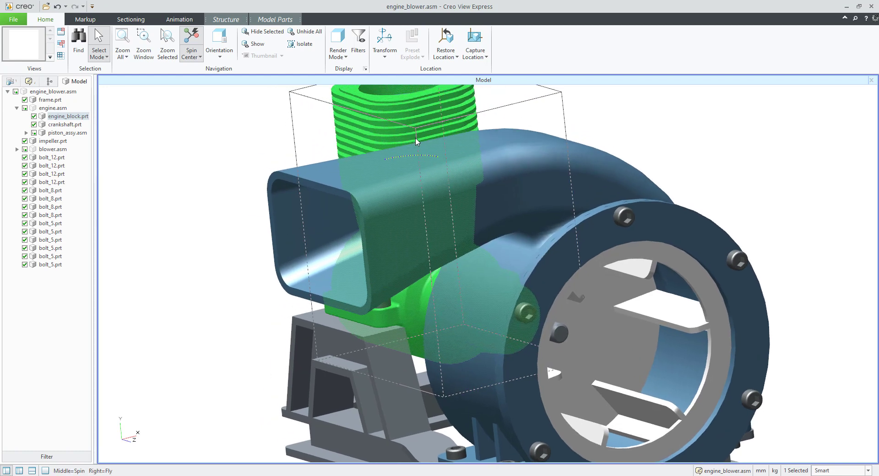
left_click(259, 204)
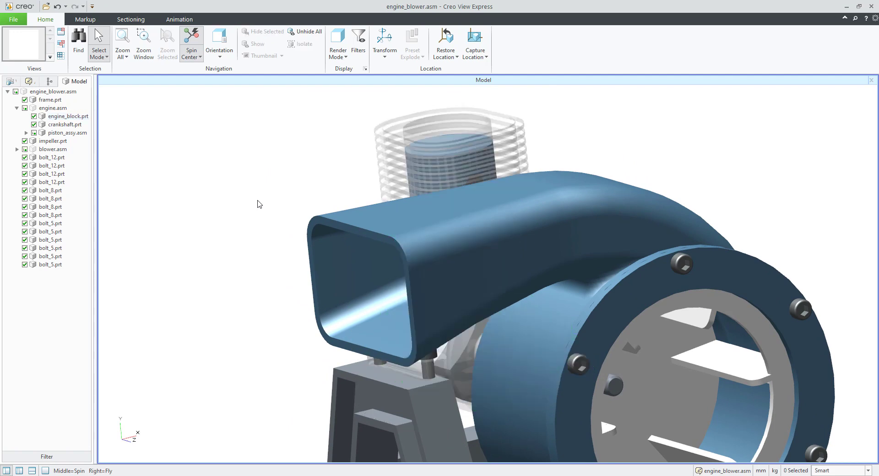
View the whole assembly from the engine side and look at the Zoom All options without applying one.
middle_click_drag(514, 236, 390, 333)
scroll(590, 239, "down", 3)
scroll(341, 355, "down", 1)
scroll(341, 355, "up", 4)
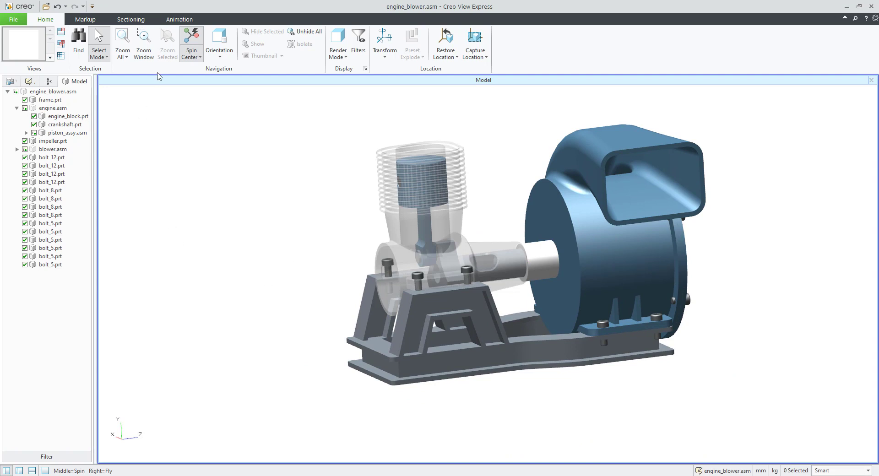
left_click(126, 56)
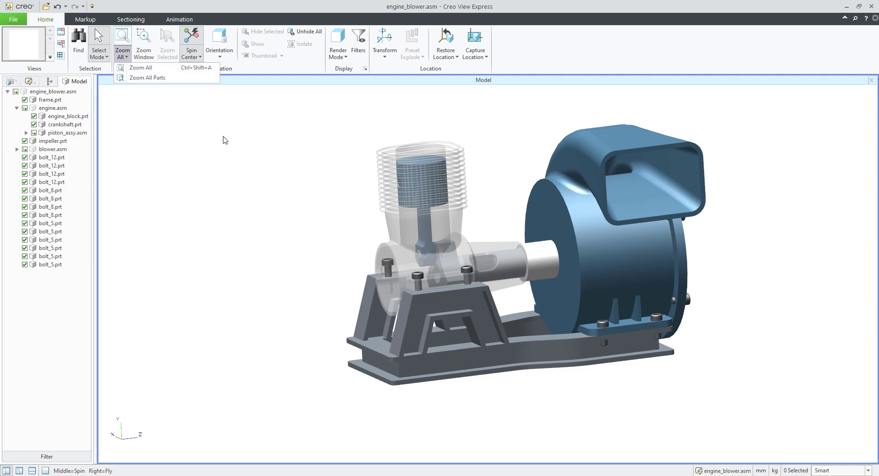
left_click(233, 192)
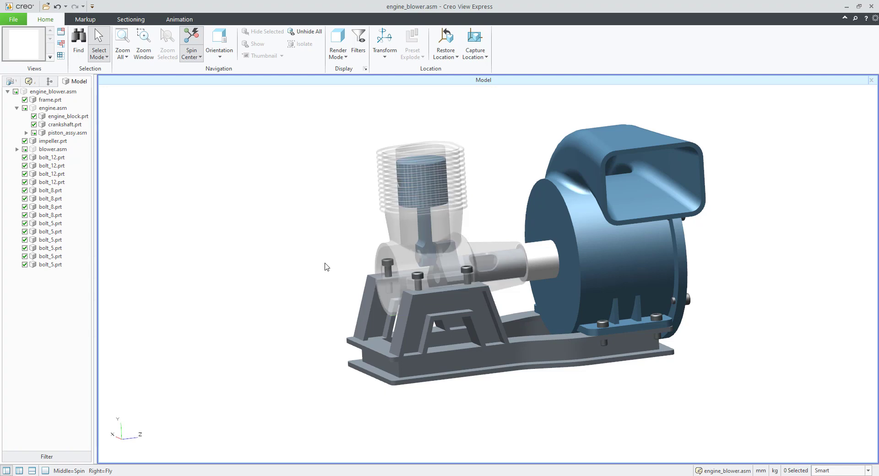
Select engine_block.prt and frame.prt together and hide both, viewing the remaining crankshaft, piston and blower.
left_click(400, 230)
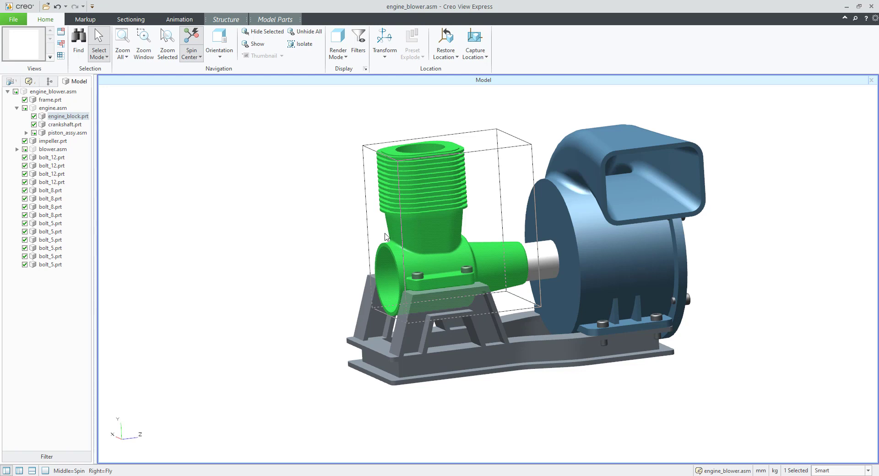
left_click(369, 306, "ctrl")
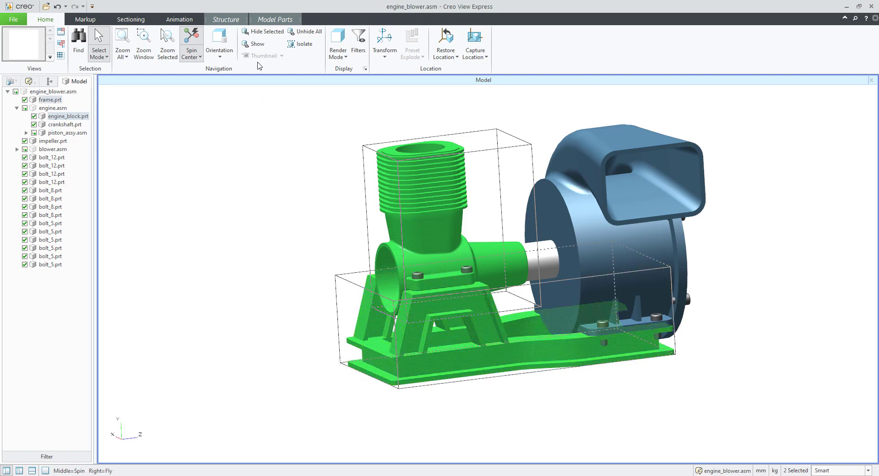
left_click(264, 37)
middle_click_drag(382, 226, 192, 220)
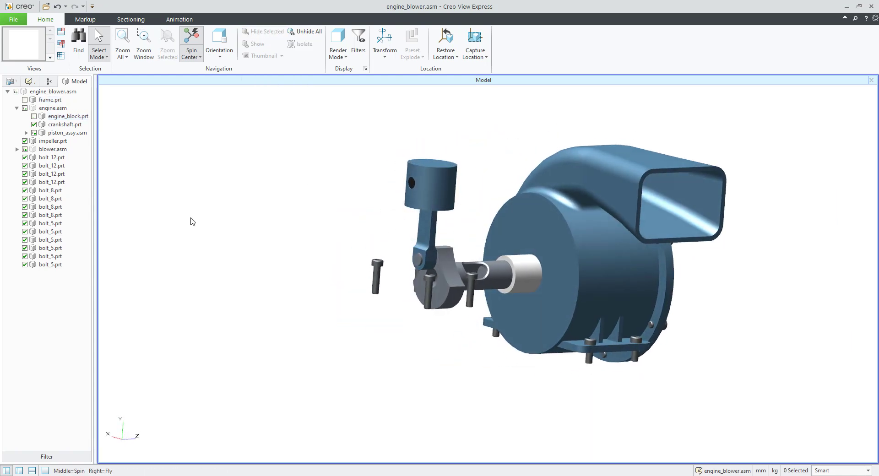
Toggle the visibility of frame.prt and engine_block.prt in the model tree, and unhide all parts of the assembly.
left_click(25, 99)
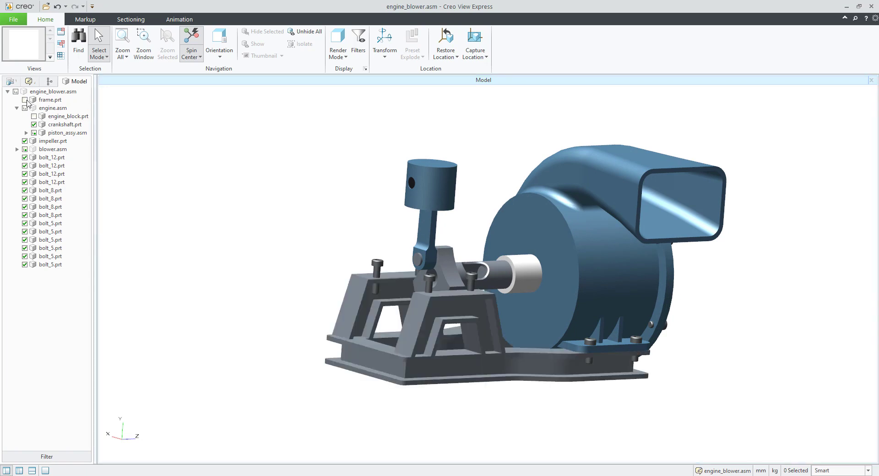
left_click(26, 99)
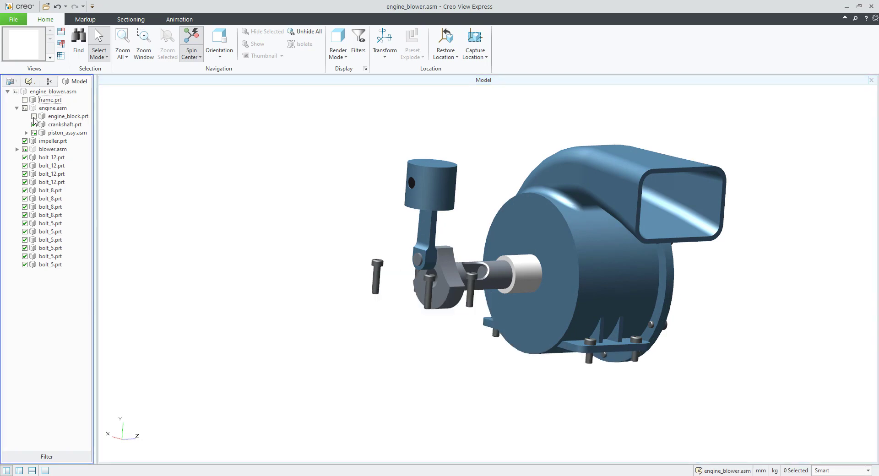
left_click(33, 116)
left_click(34, 117)
left_click(34, 117)
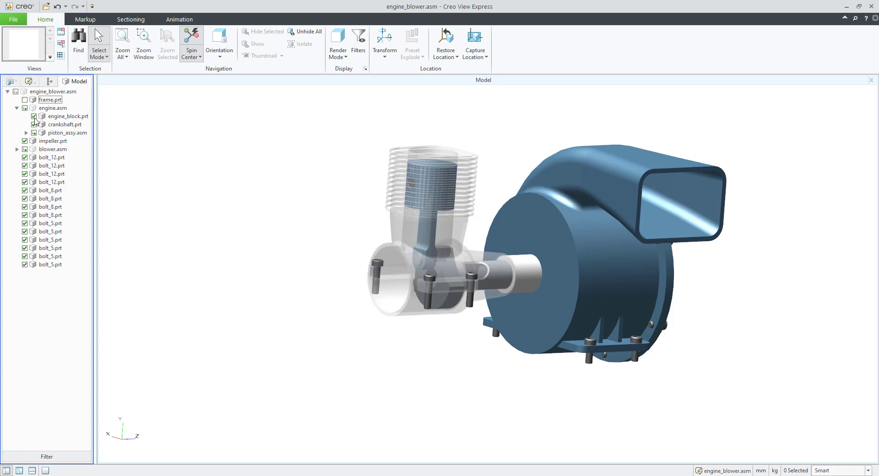
left_click(34, 116)
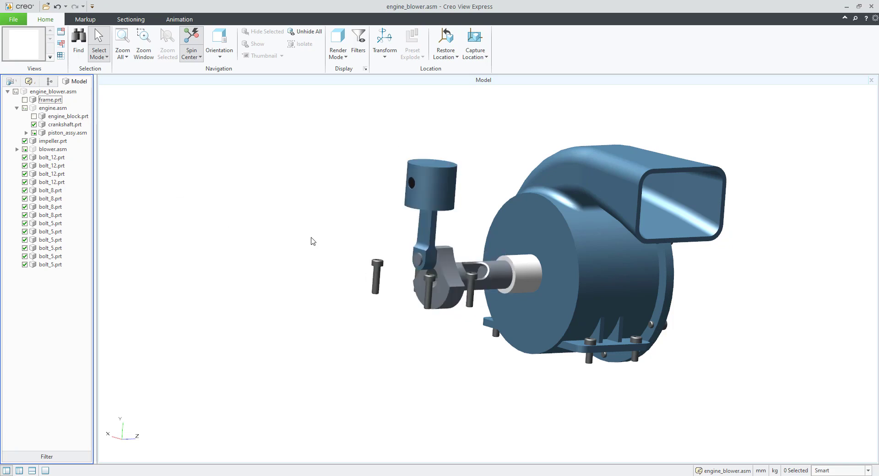
left_click(309, 36)
mouse_move(327, 213)
middle_mouse_down()
mouse_move(353, 222)
mouse_move(339, 224)
middle_mouse_up()
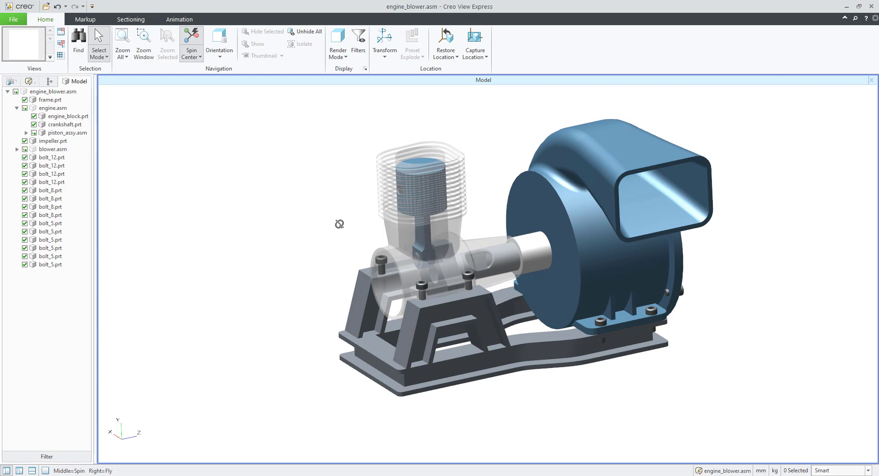
Try box-selecting the parts enclosed around the engine cylinder and its mounting bolts, and clear the selection.
left_click_drag(318, 107, 492, 258)
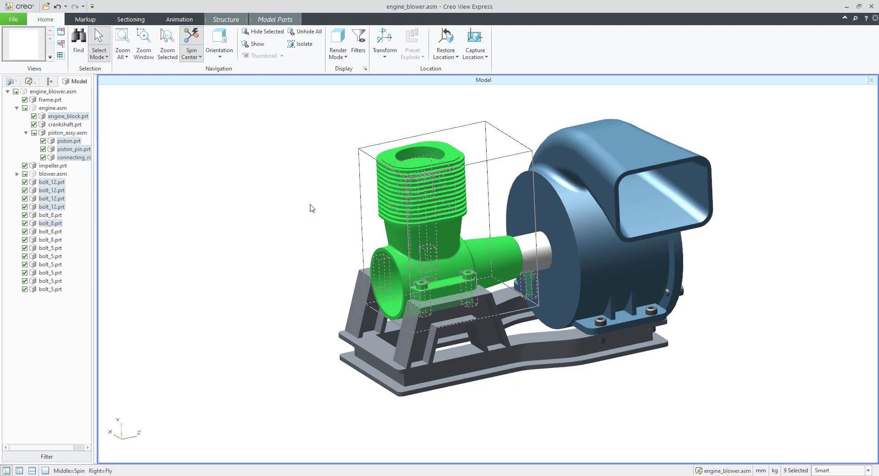
left_click_drag(321, 107, 530, 322)
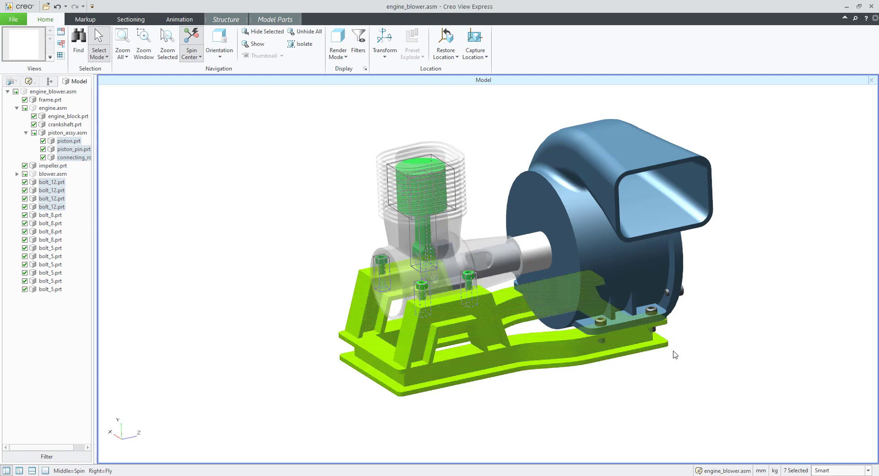
left_click(702, 370)
left_click_drag(702, 370, 725, 372)
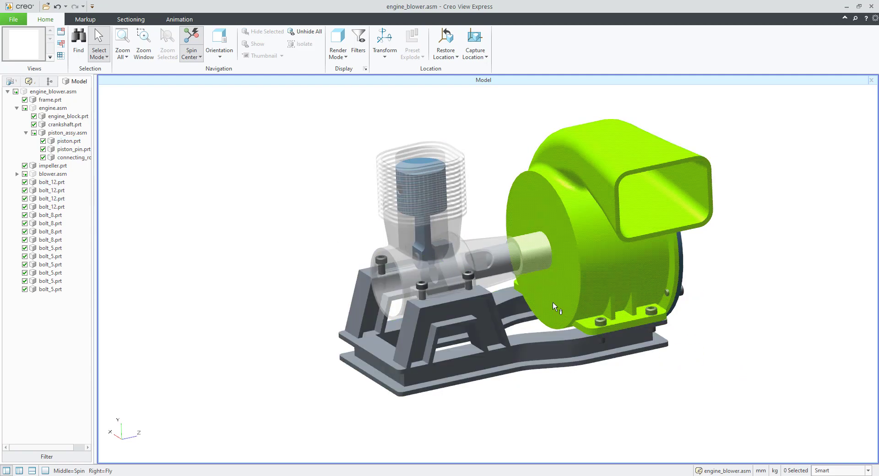
Try enclosing and crossing box selections around the bolts at the blower's base, clearing the selection at the end.
left_click_drag(594, 319, 641, 378)
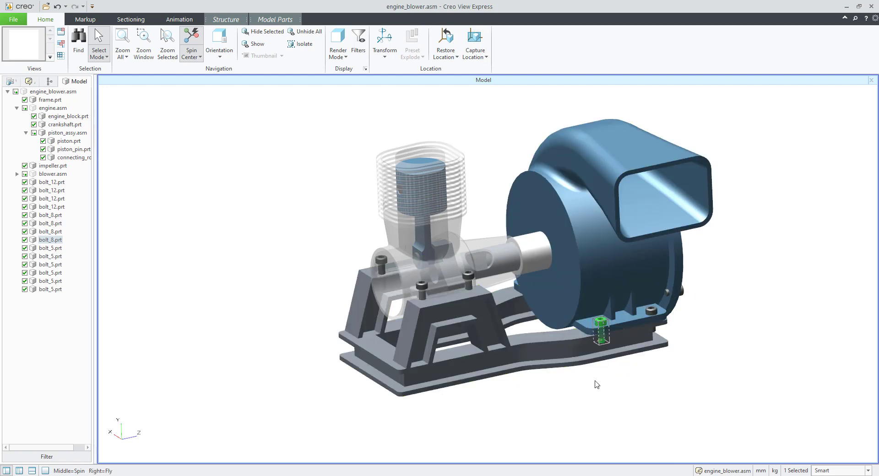
left_click_drag(628, 303, 687, 366)
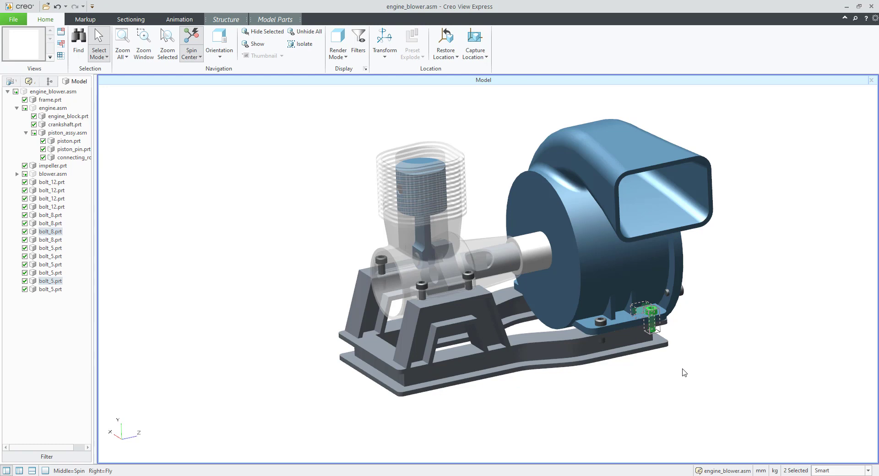
left_click(686, 369)
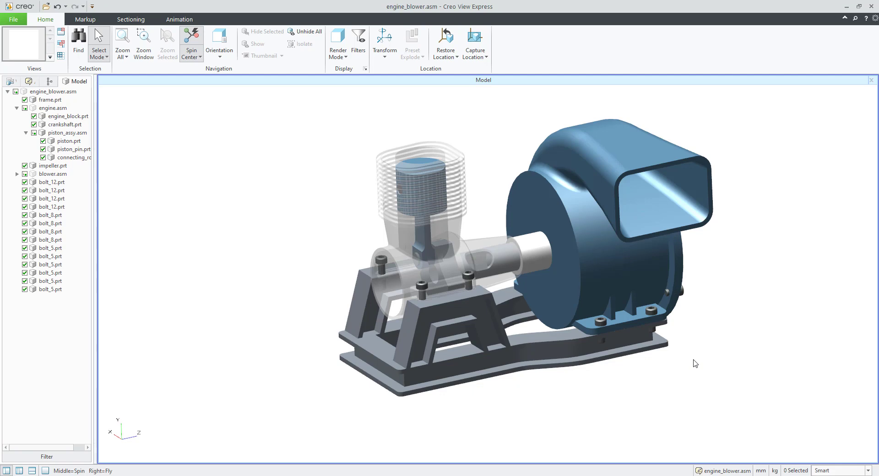
left_click_drag(692, 366, 639, 299)
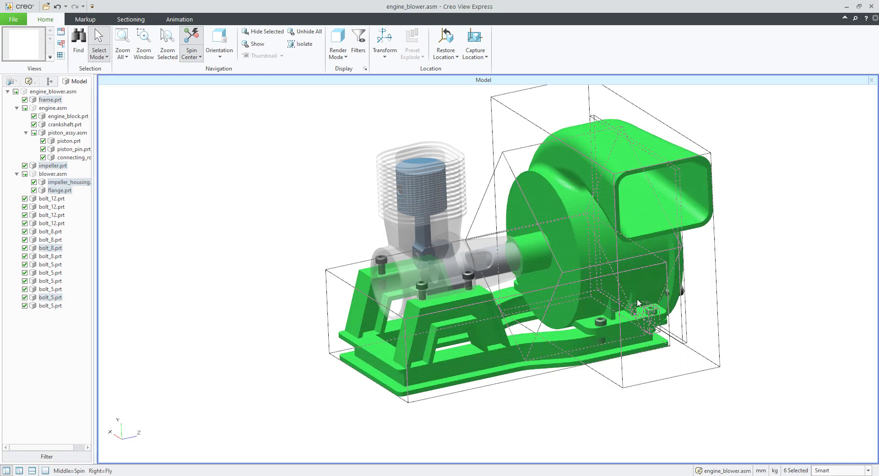
left_click(331, 232)
Box-select engine_block.prt and piston.prt at the top of the cylinder and isolate them from the rest of the assembly.
left_click_drag(469, 117, 425, 168)
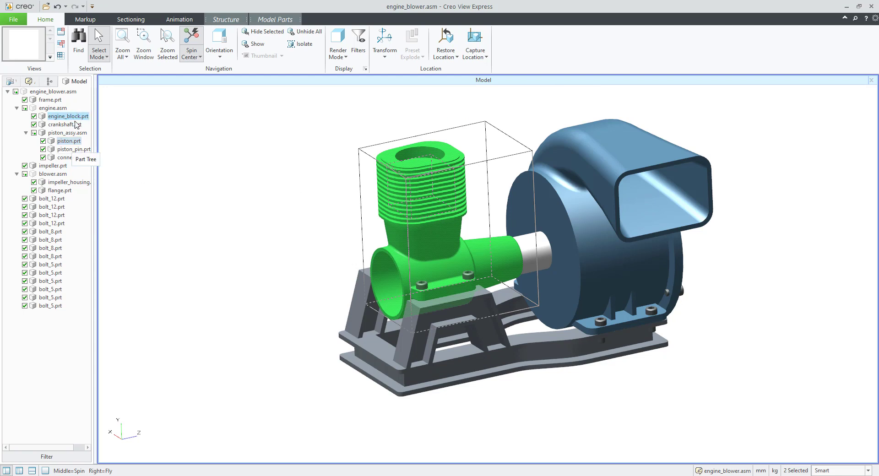
right_click(300, 193)
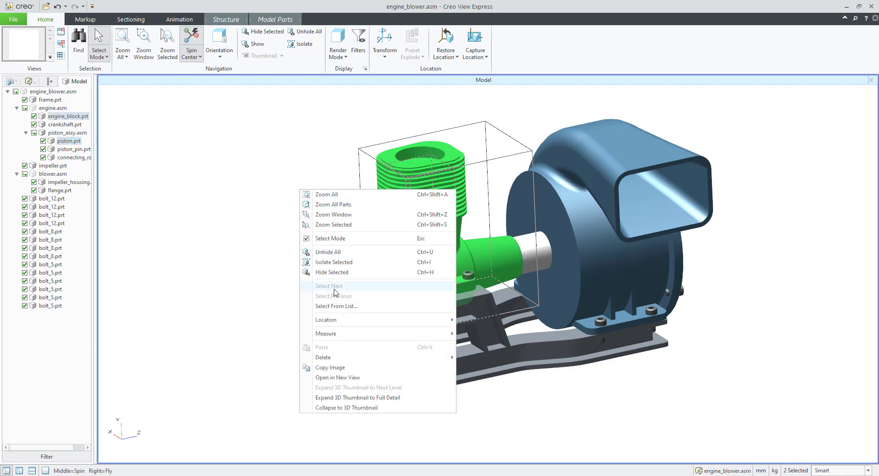
left_click(333, 262)
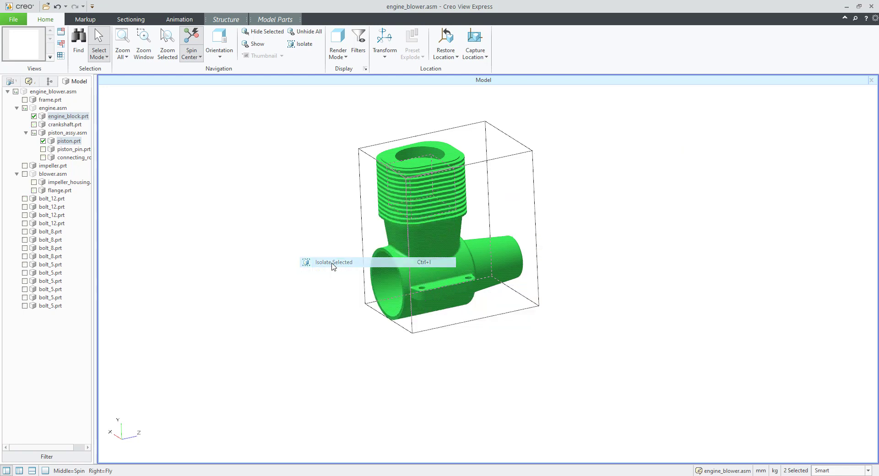
left_click(539, 333)
middle_click_drag(496, 300, 419, 303)
middle_click_drag(363, 253, 380, 215)
Hide piston.prt inside the isolated engine block, and unhide all parts of the assembly.
left_click(418, 201)
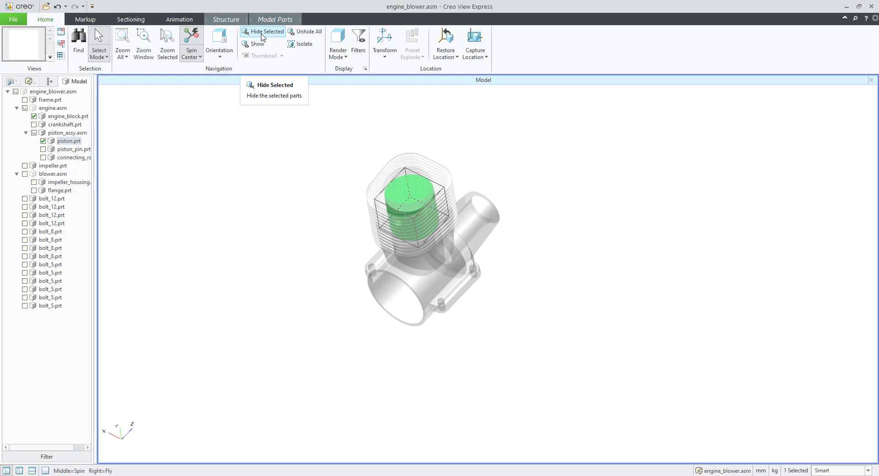
left_click(263, 33)
middle_click_drag(338, 223, 377, 208)
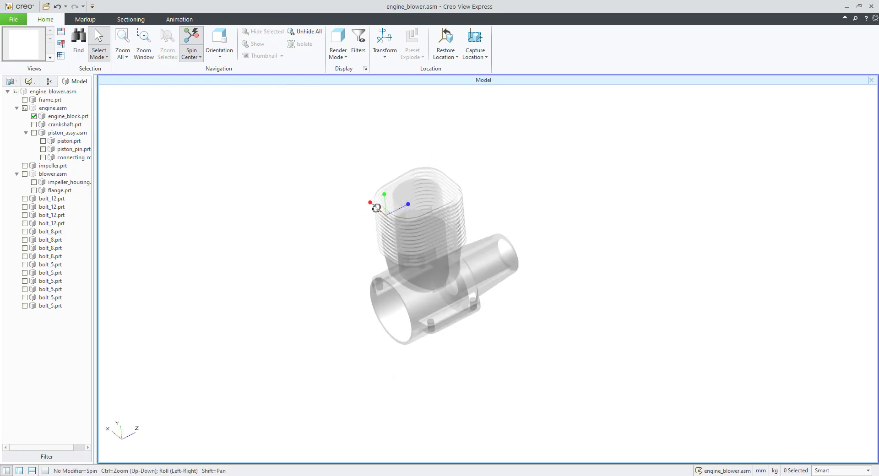
left_click(297, 32)
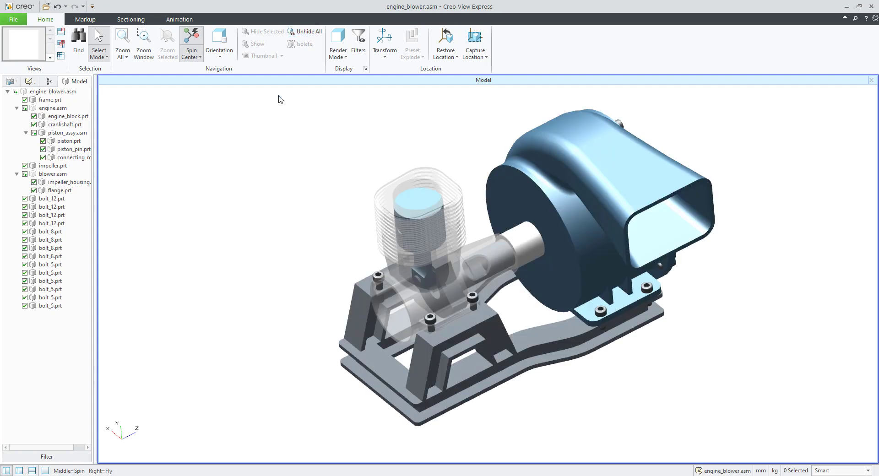
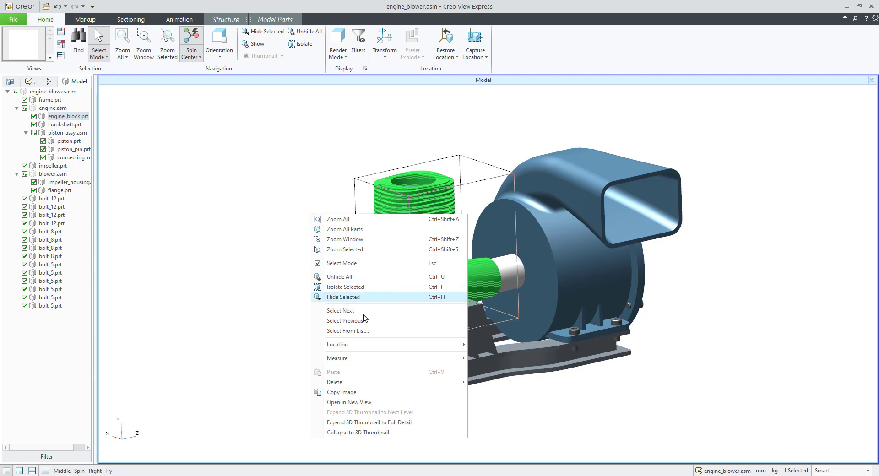
Open the selected engine_block.prt in a new view and switch between it and the full assembly view.
left_click(367, 402)
middle_click_drag(365, 404, 521, 274)
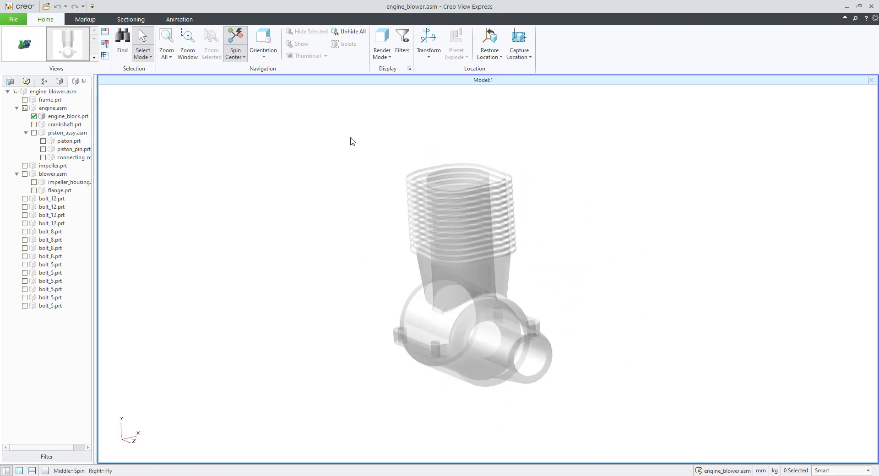
left_click(26, 59)
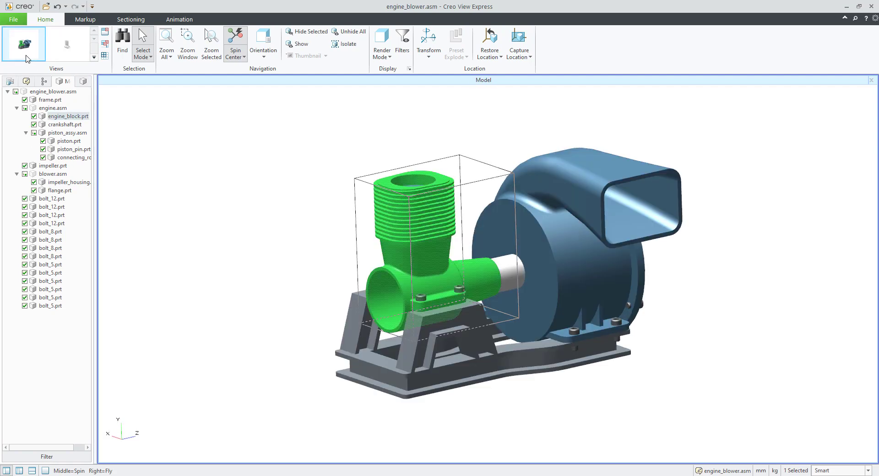
left_click(71, 52)
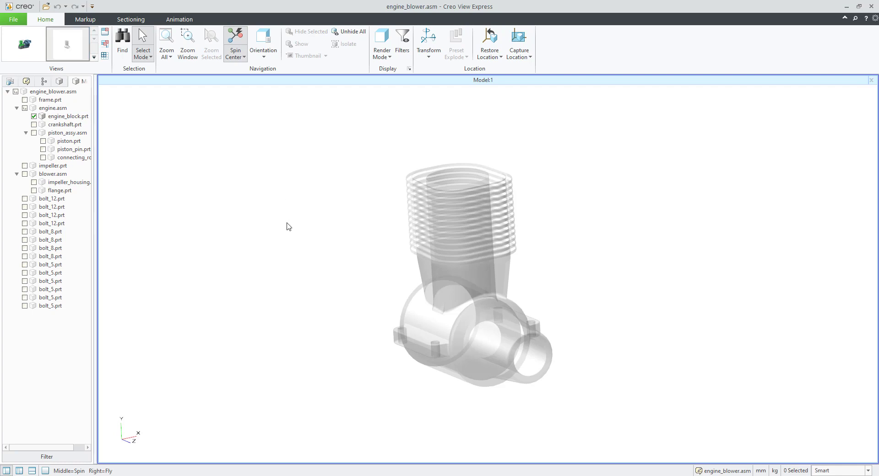
Show piston_assy.asm inside the engine block in the new view and inspect it from another angle.
left_click(34, 133)
middle_click_drag(396, 250, 409, 250)
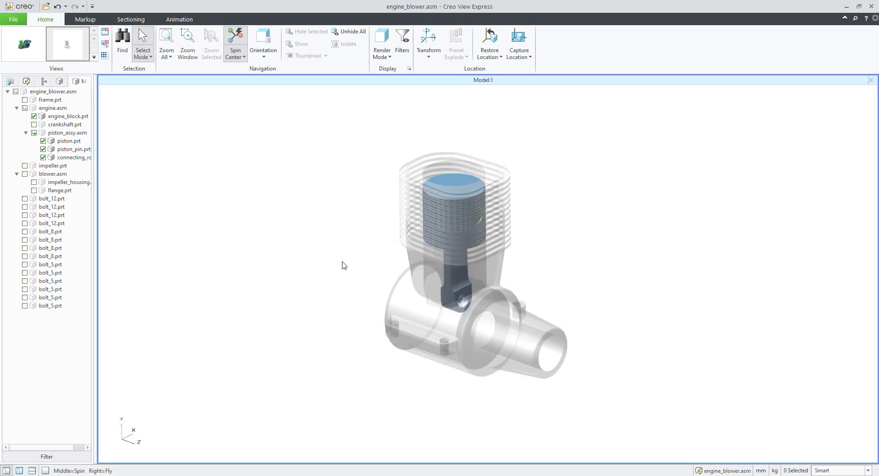
Activate the full assembly view, split the screen into two side-by-side windows, and rotate the model in each window.
left_click(28, 51)
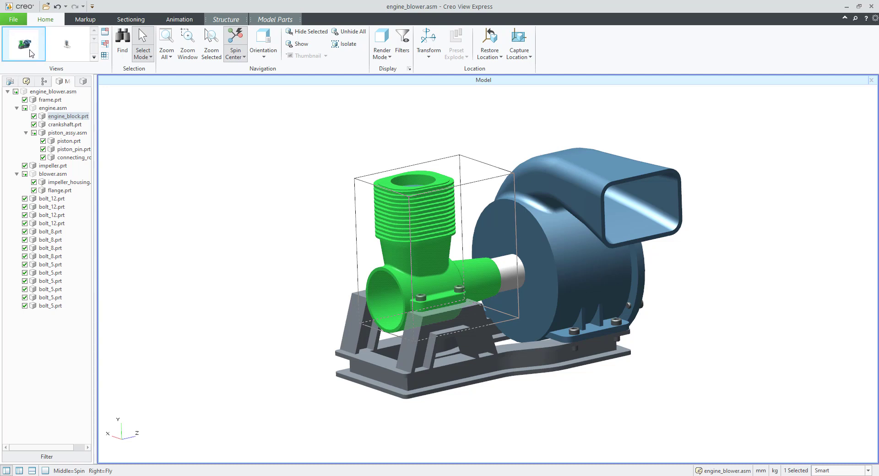
left_click(192, 159)
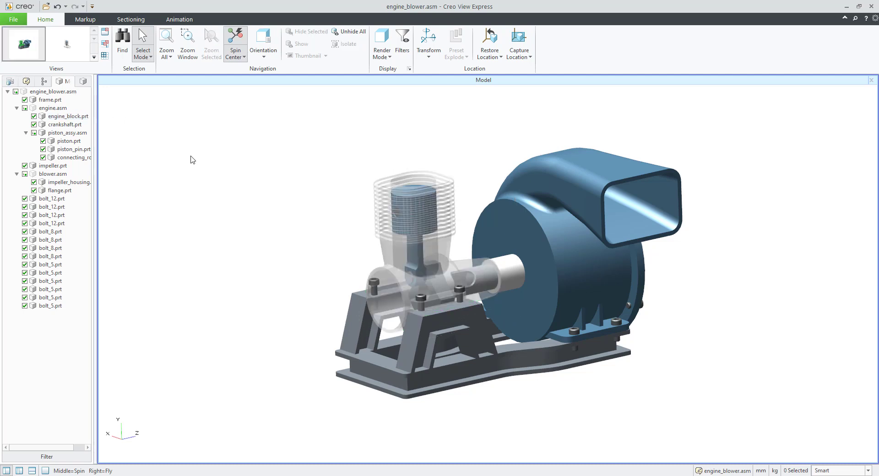
left_click(105, 56)
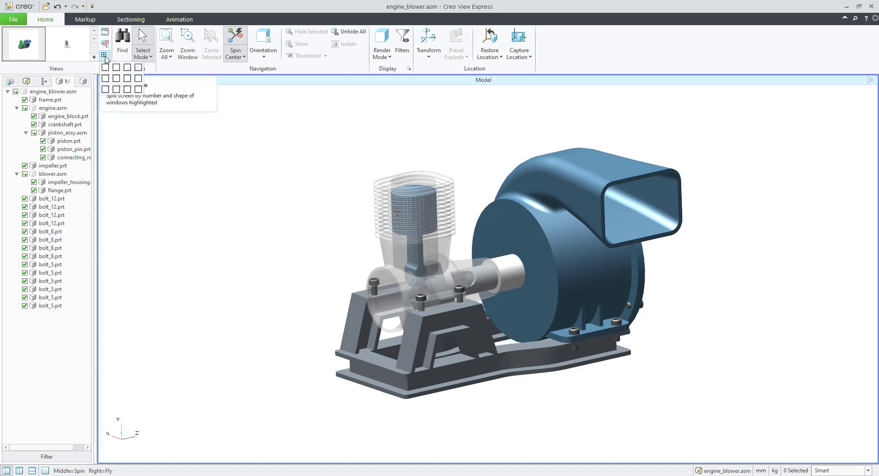
left_click(117, 71)
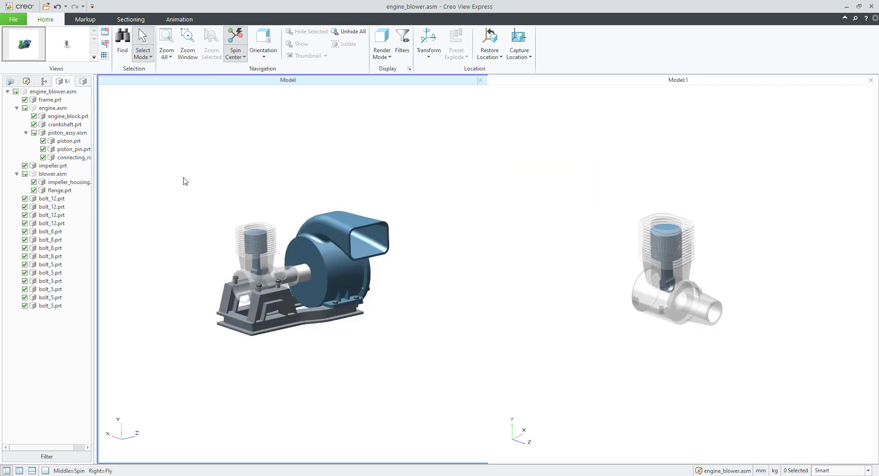
mouse_move(401, 217)
middle_mouse_down()
mouse_move(400, 207)
mouse_move(391, 215)
middle_mouse_up()
middle_click_drag(650, 257, 647, 275)
scroll(649, 283, "up", 5)
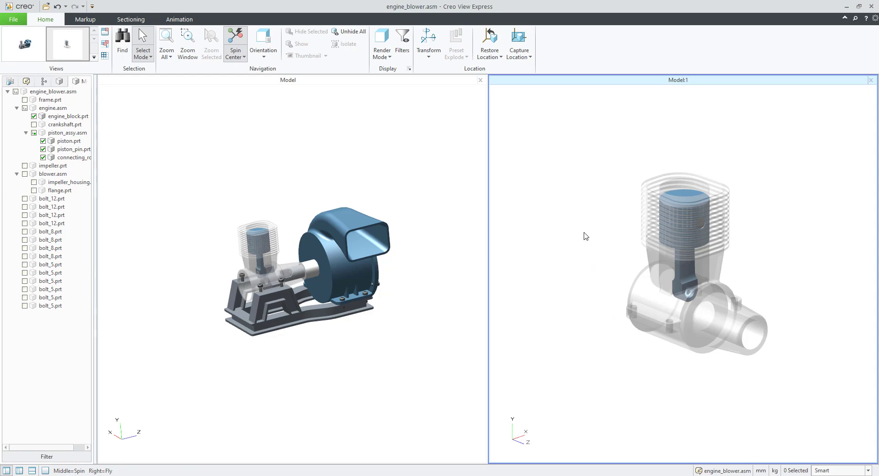
mouse_move(611, 240)
middle_mouse_down()
mouse_move(597, 239)
mouse_move(609, 238)
middle_mouse_up()
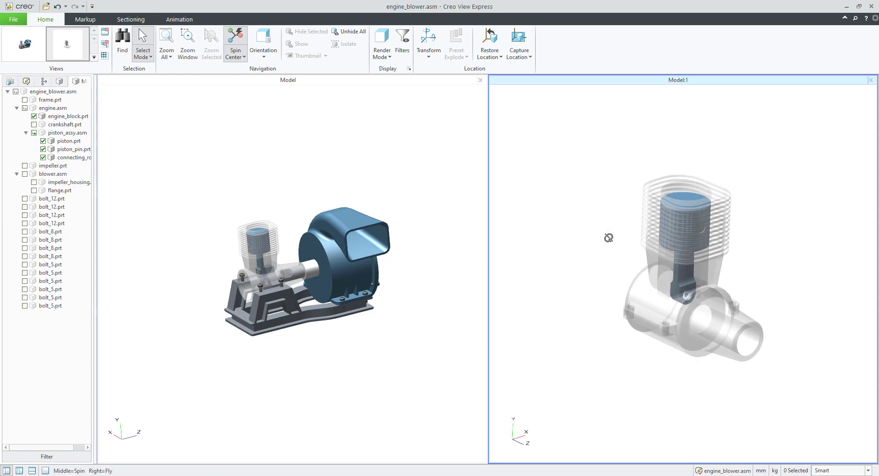
Try the Wireframe render mode in the engine block view, switch it to Shaded with Edges, and inspect both views.
left_click(389, 58)
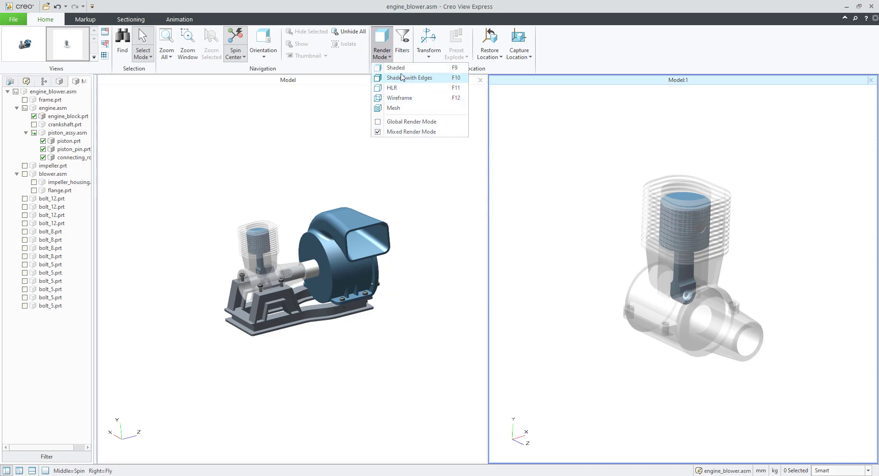
left_click(399, 100)
mouse_move(651, 263)
middle_mouse_down()
mouse_move(640, 251)
mouse_move(651, 256)
middle_mouse_up()
left_click(390, 58)
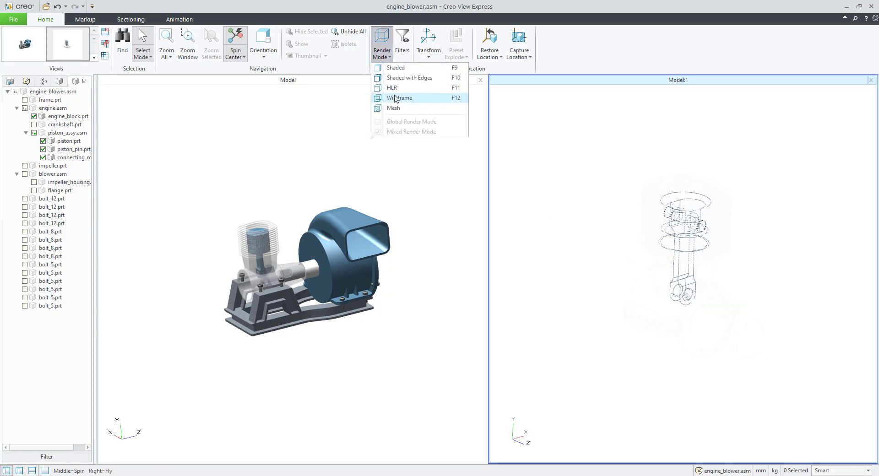
left_click(405, 79)
mouse_move(599, 246)
middle_mouse_down()
mouse_move(586, 238)
mouse_move(598, 238)
mouse_move(593, 270)
middle_mouse_up()
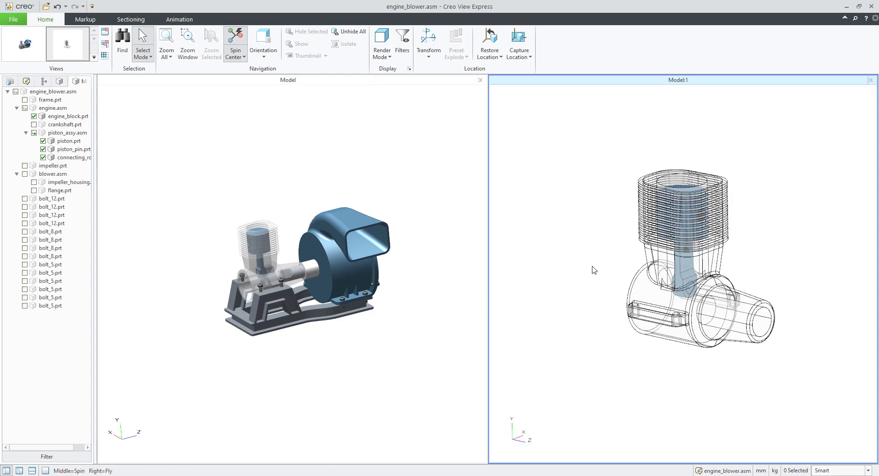
mouse_move(351, 204)
middle_mouse_down()
mouse_move(362, 208)
mouse_move(355, 218)
mouse_move(302, 223)
mouse_move(345, 191)
middle_mouse_up()
middle_click_drag(583, 245, 606, 270)
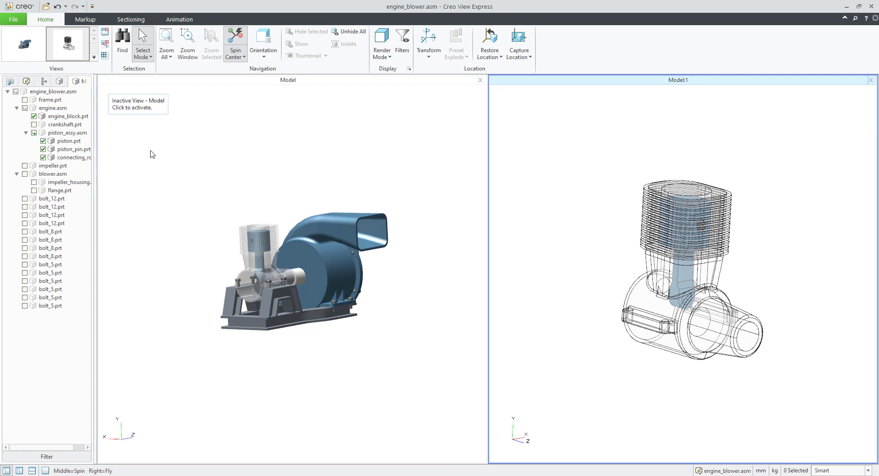
Return to a single window showing the full engine_blower assembly and rotate it to a view from above.
left_click(105, 56)
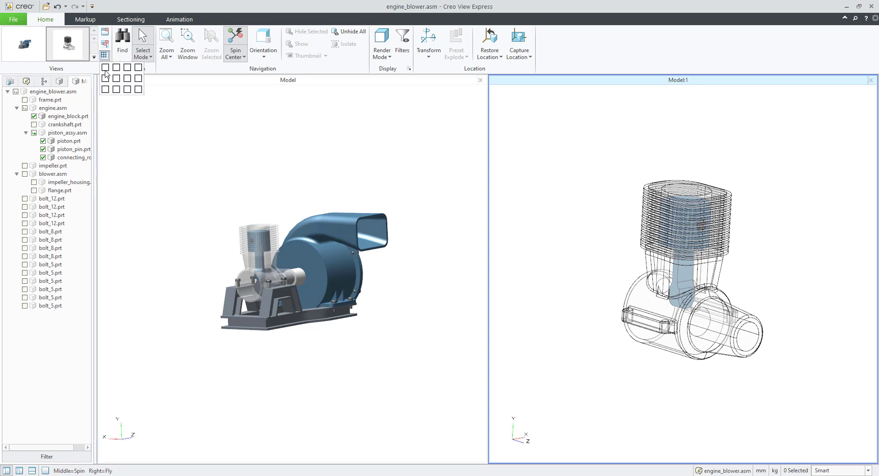
left_click(23, 45)
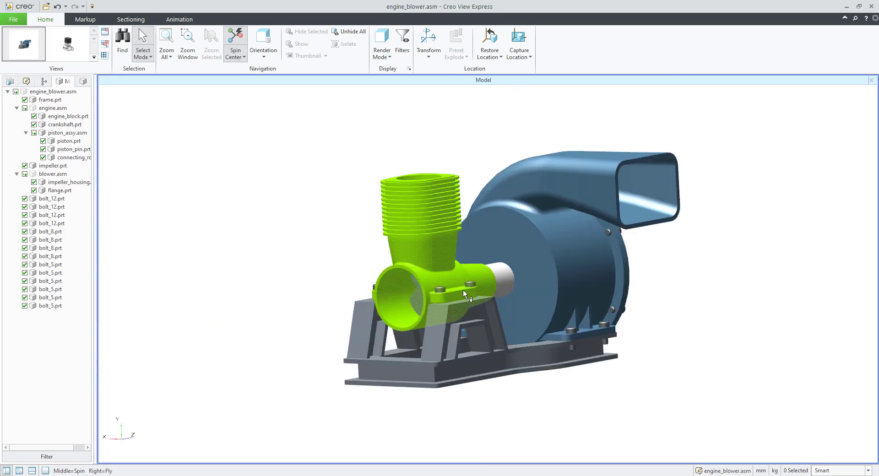
mouse_move(297, 237)
middle_mouse_down()
mouse_move(292, 259)
mouse_move(294, 247)
middle_mouse_up()
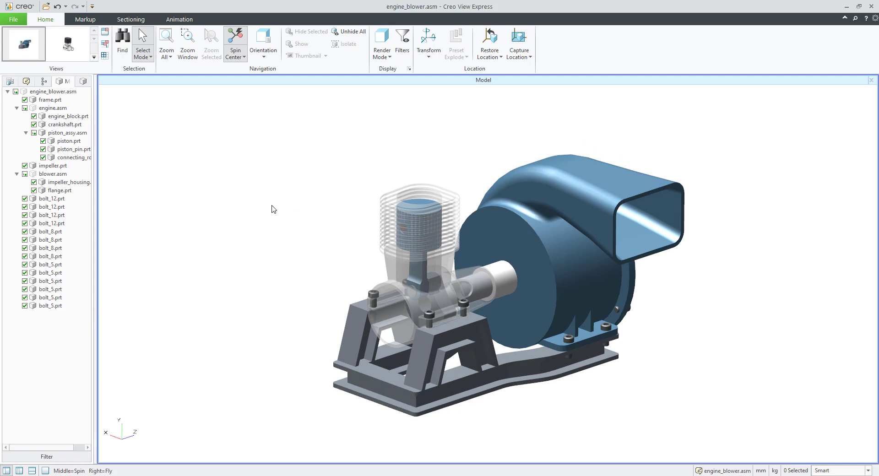
mouse_move(274, 209)
middle_mouse_down()
mouse_move(272, 199)
mouse_move(279, 205)
middle_mouse_up()
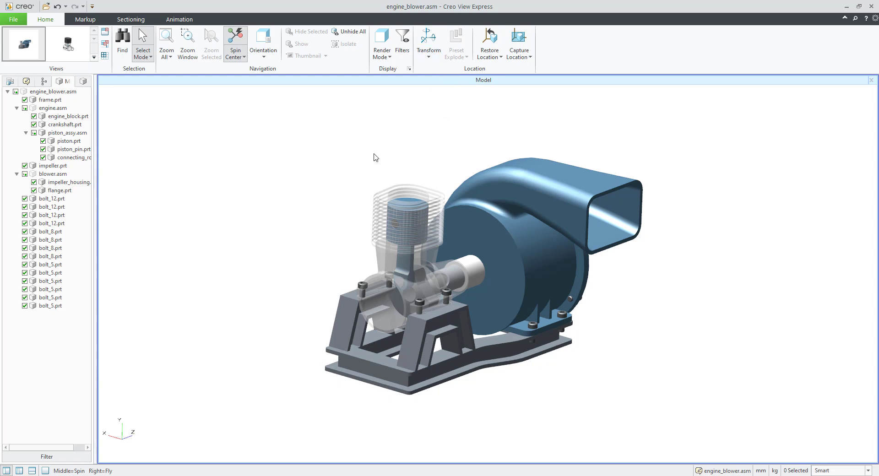
Use Transform to move the four bolt_12.prt engine bolts straight up above the assembly, to a centre at about Y 177 mm.
left_click(428, 54)
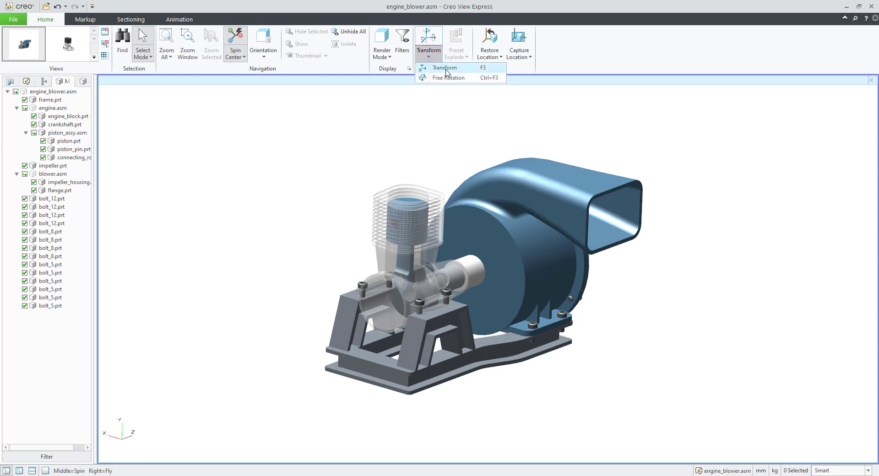
left_click(403, 129)
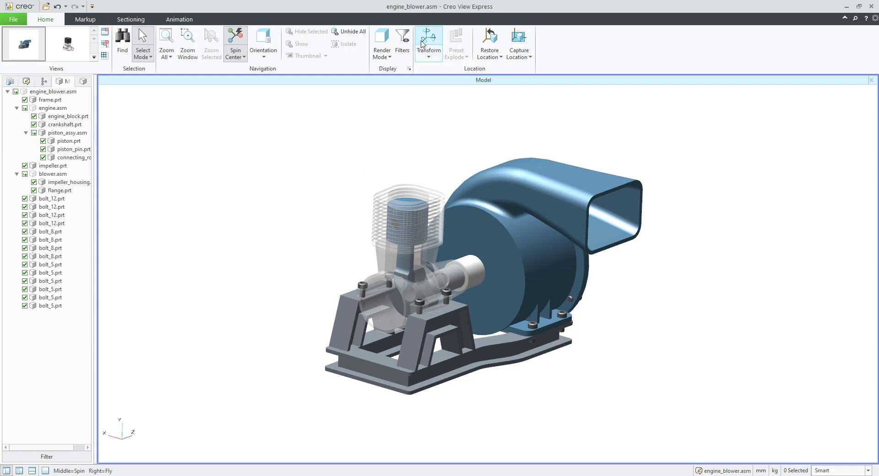
key("F3")
left_click(370, 287)
middle_click_drag(370, 287, 366, 304)
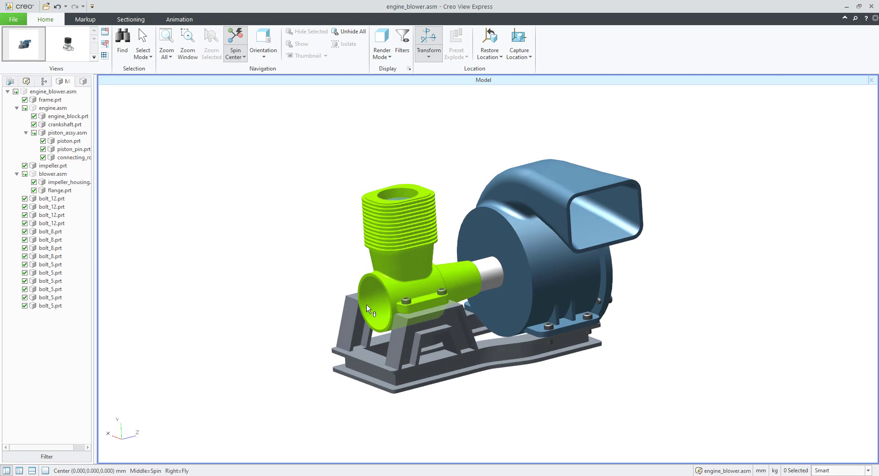
left_click(408, 299)
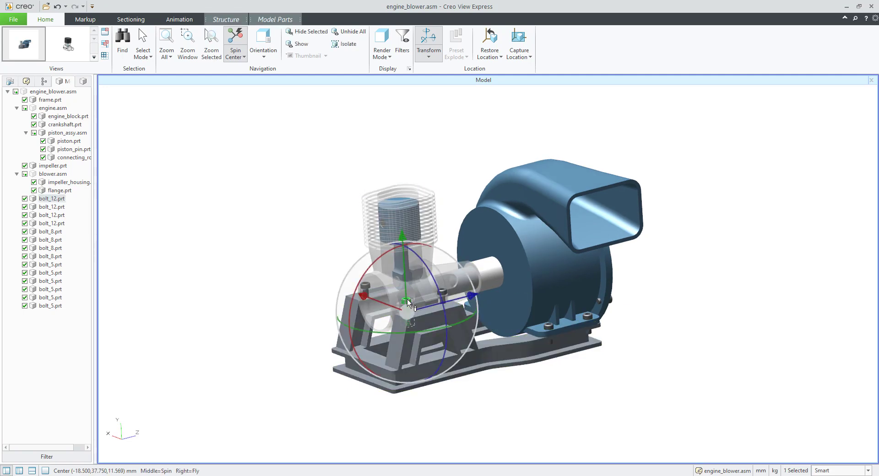
left_click(442, 293, "ctrl")
middle_click_drag(442, 293, 499, 294)
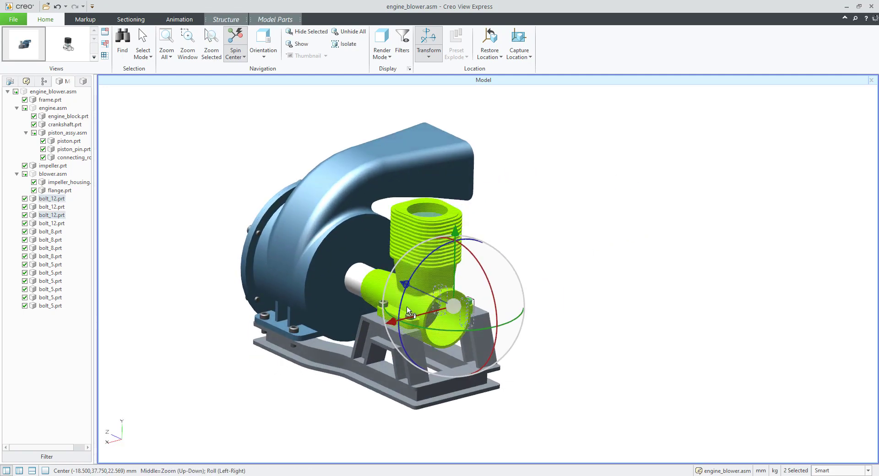
scroll(384, 308, "up", 3)
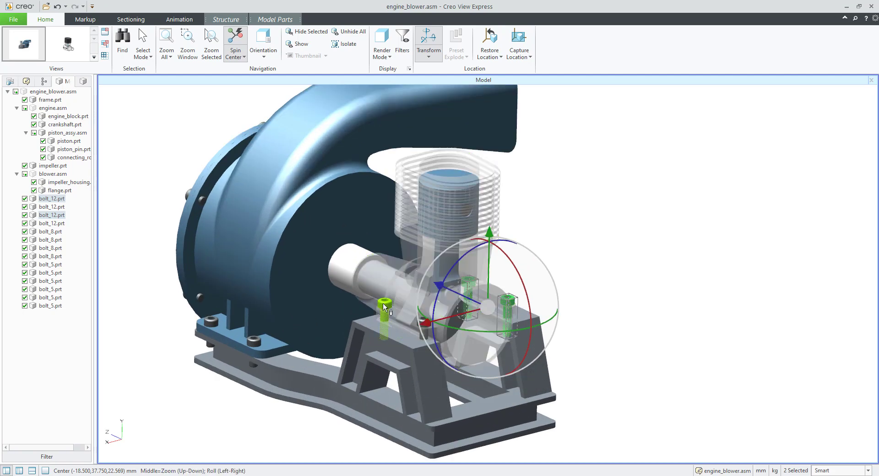
left_click(384, 307, "ctrl")
left_click(422, 325, "ctrl")
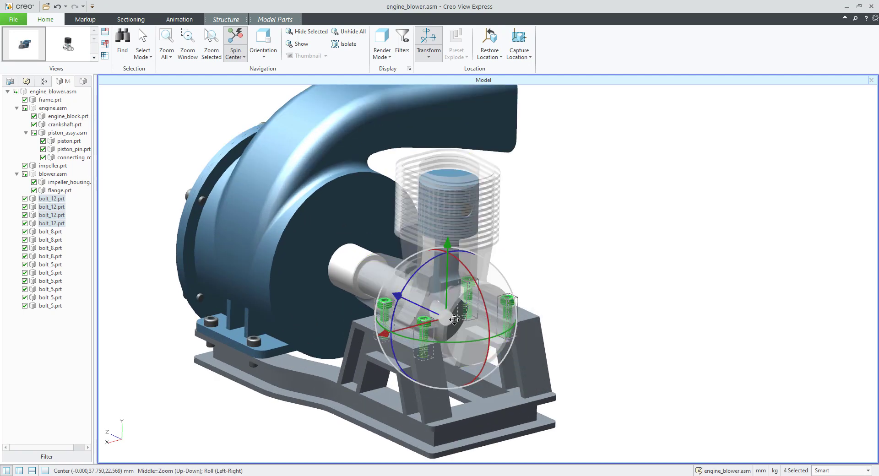
scroll(473, 320, "down", 4)
left_click_drag(464, 276, 450, 88)
left_click(595, 206)
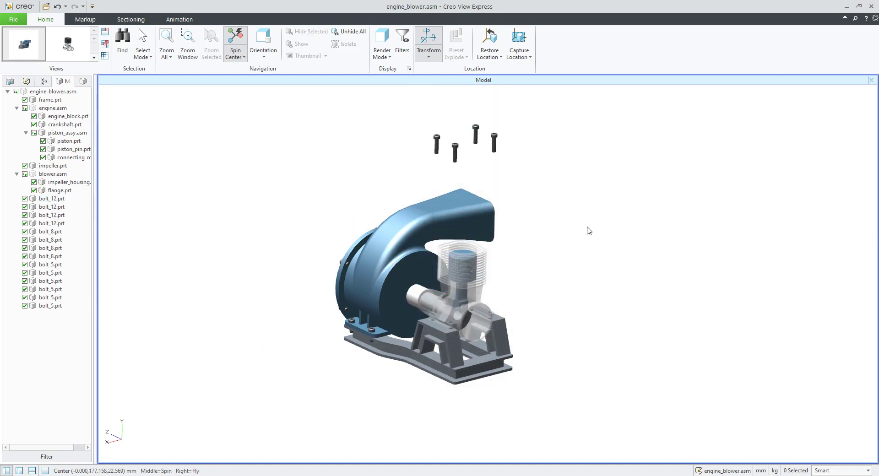
Move engine_block.prt along the Z axis away from the assembly, to a centre at about Z -102 mm.
left_click(469, 327)
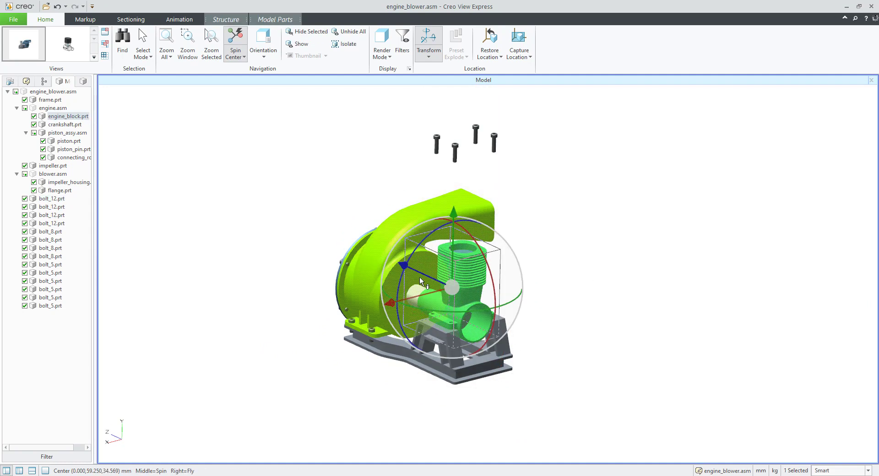
left_click_drag(420, 274, 531, 333)
middle_click_drag(500, 262, 552, 263)
middle_click_drag(438, 379, 438, 290, "shift")
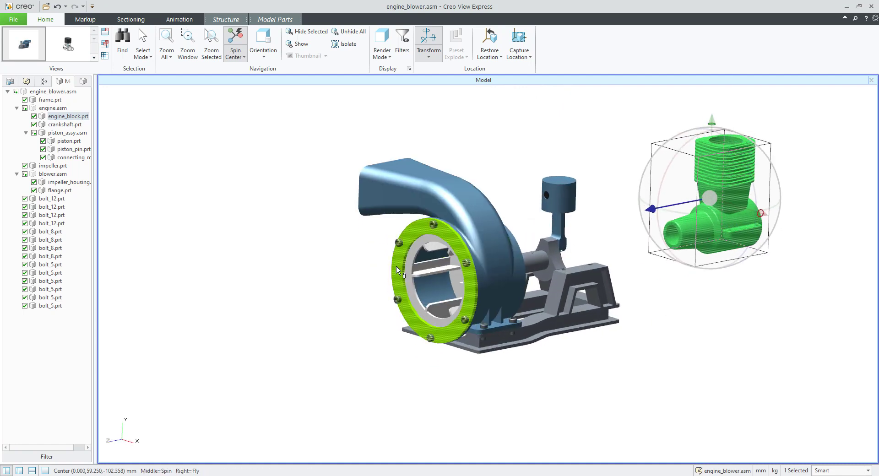
Select the six bolt_5.prt bolts around the blower flange and move them off it, both freely and along a single axis.
left_click(399, 248)
left_click(435, 224, "ctrl")
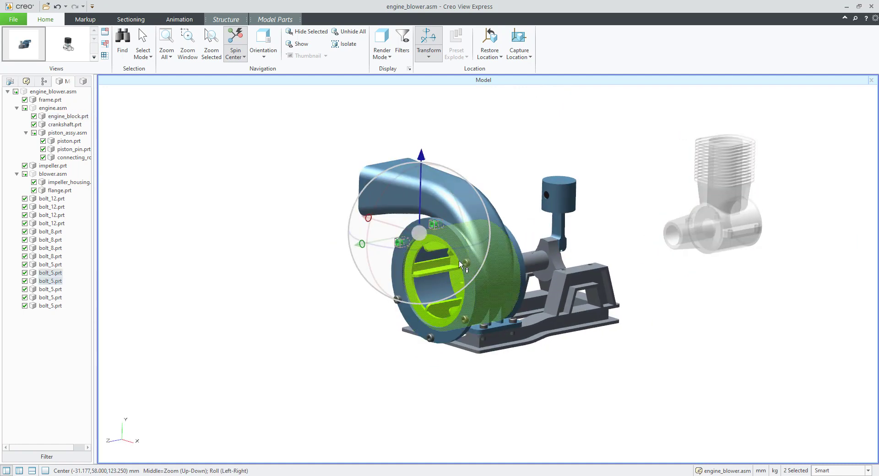
left_click(463, 262, "ctrl")
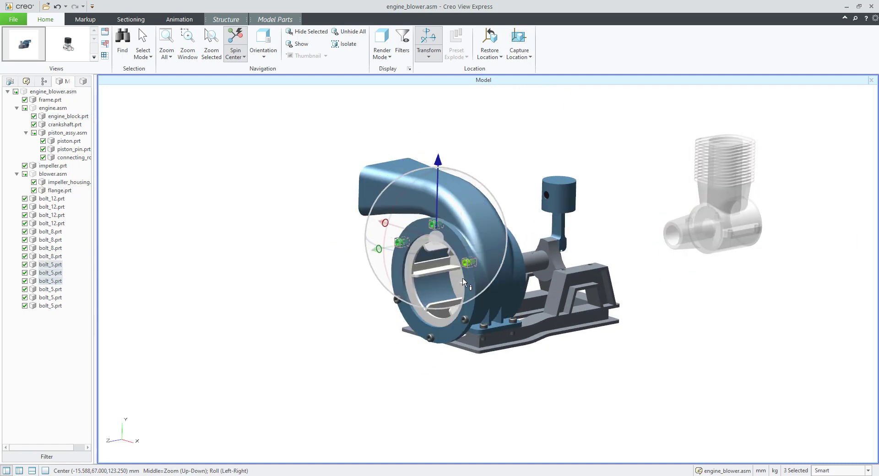
left_click(466, 321, "ctrl")
left_click(431, 339, "ctrl")
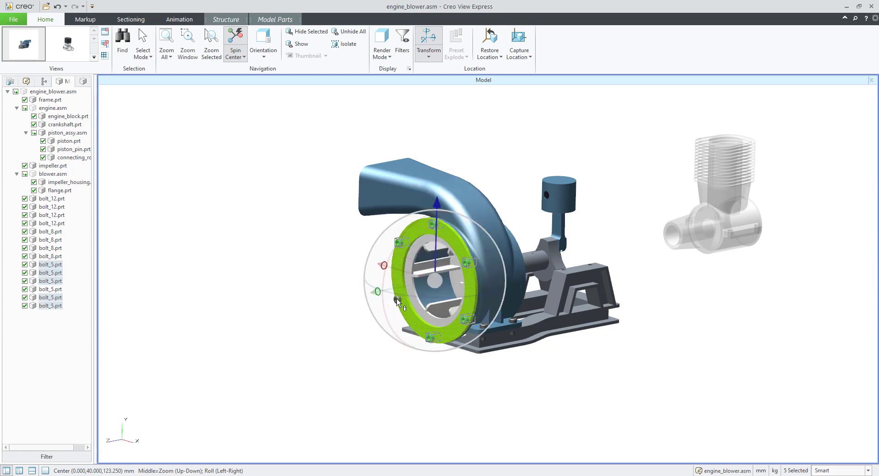
left_click(398, 300, "ctrl")
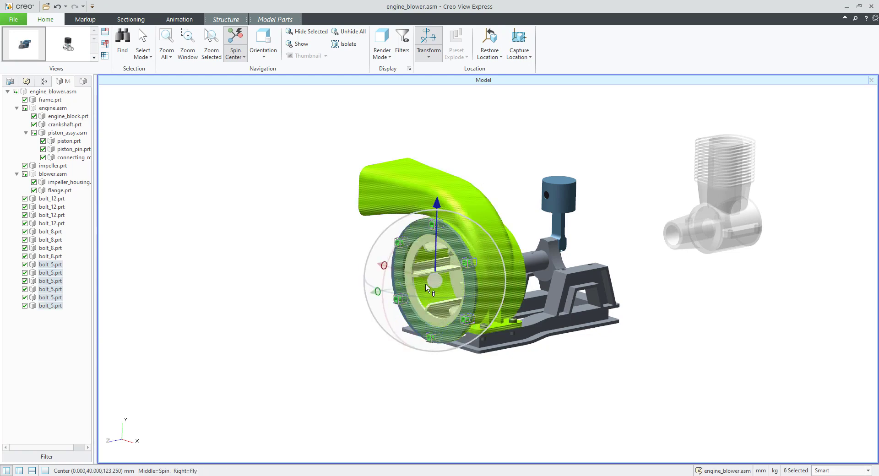
middle_click_drag(412, 298, 435, 296)
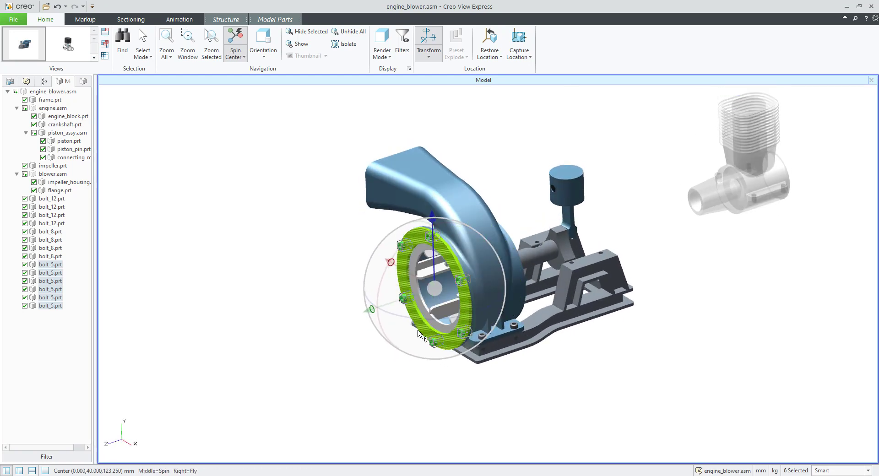
left_click_drag(434, 288, 338, 310)
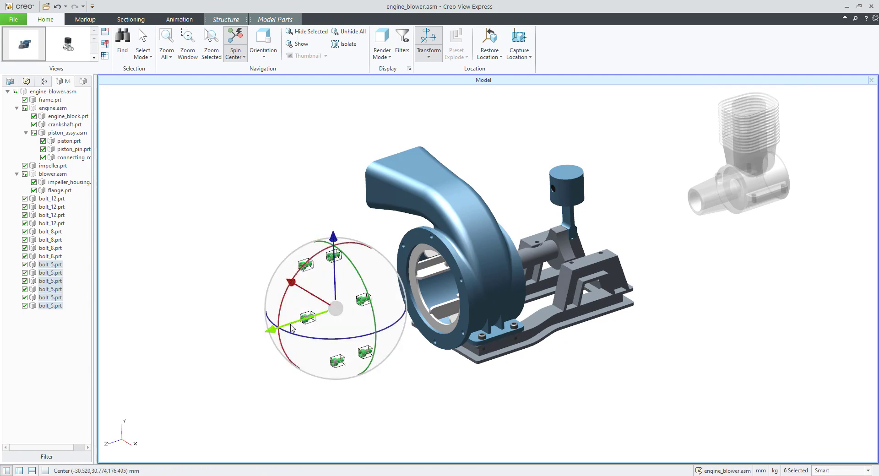
left_click_drag(291, 327, 288, 366)
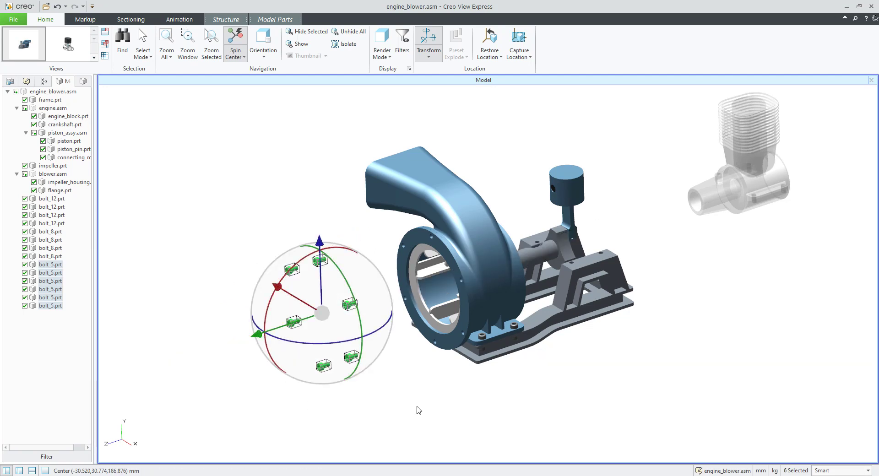
left_click_drag(318, 309, 346, 319)
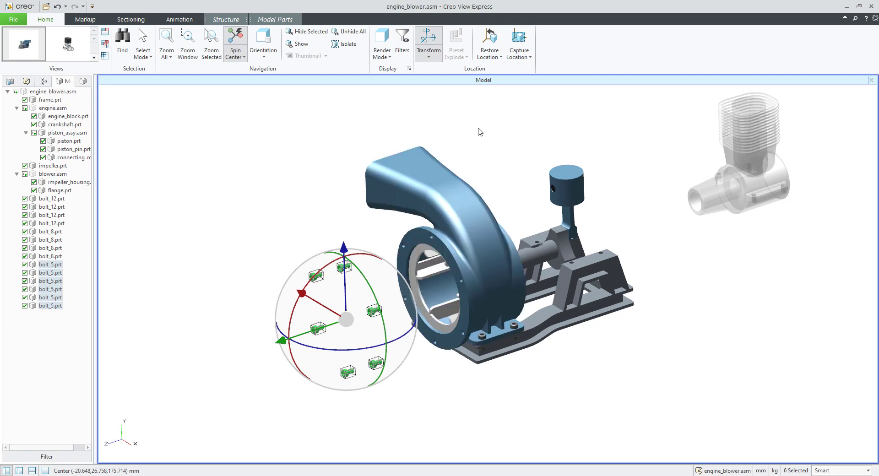
Restore the six selected bolts to their original location and move them straight out from the flange to about Z 197 mm.
left_click(491, 54)
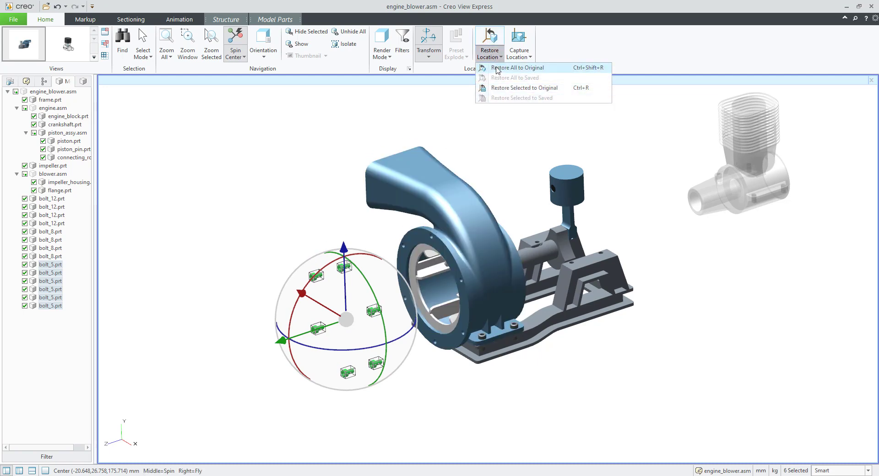
left_click(499, 91)
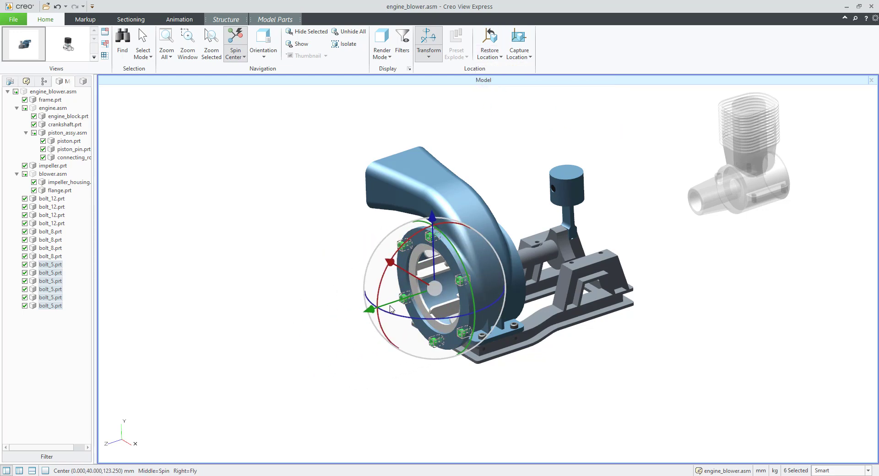
left_click_drag(389, 303, 283, 351)
left_click(218, 263)
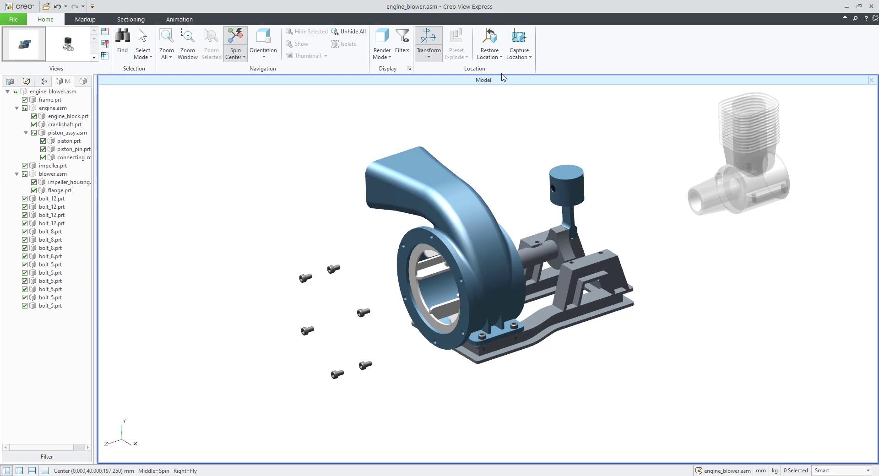
Restore all parts to their original location and inspect the whole assembly from several angles.
left_click(498, 58)
left_click(500, 71)
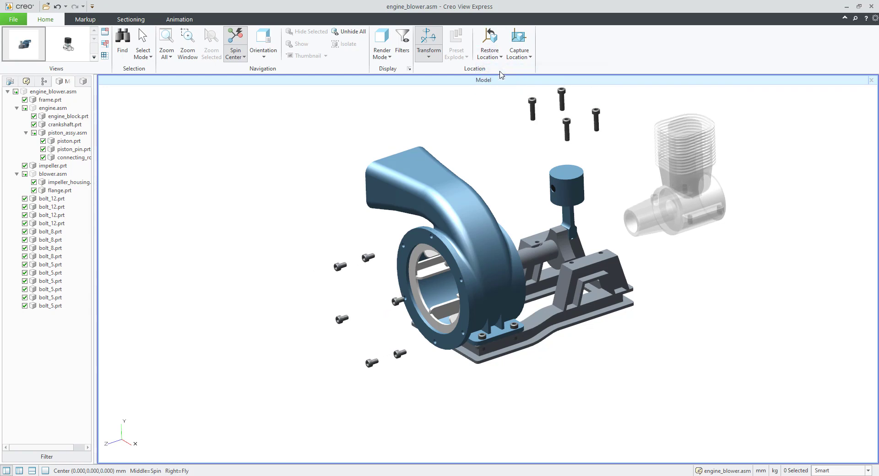
mouse_move(472, 286)
middle_mouse_down()
mouse_move(490, 226)
mouse_move(403, 229)
mouse_move(452, 236)
mouse_move(513, 285)
middle_mouse_up()
scroll(228, 237, "up", 5)
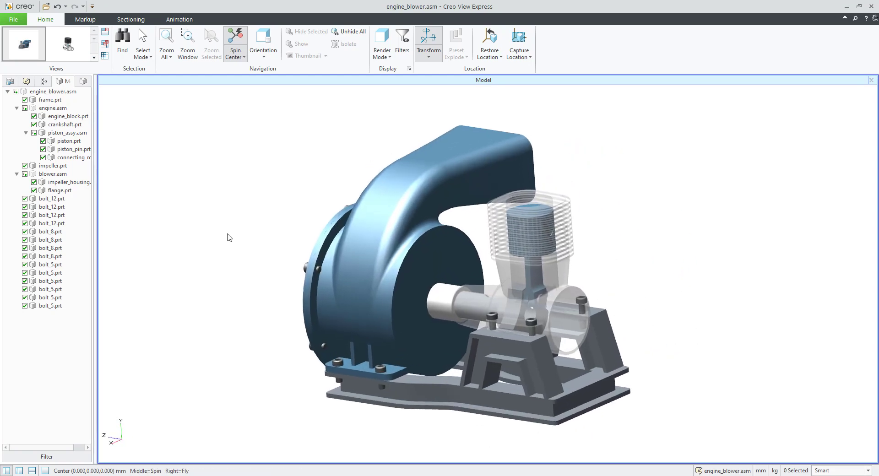
middle_click_drag(479, 263, 696, 316)
scroll(622, 315, "up", 3)
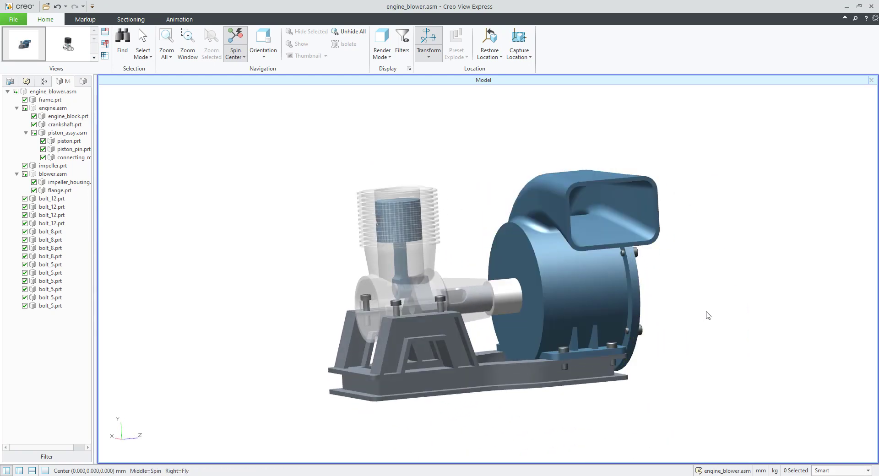